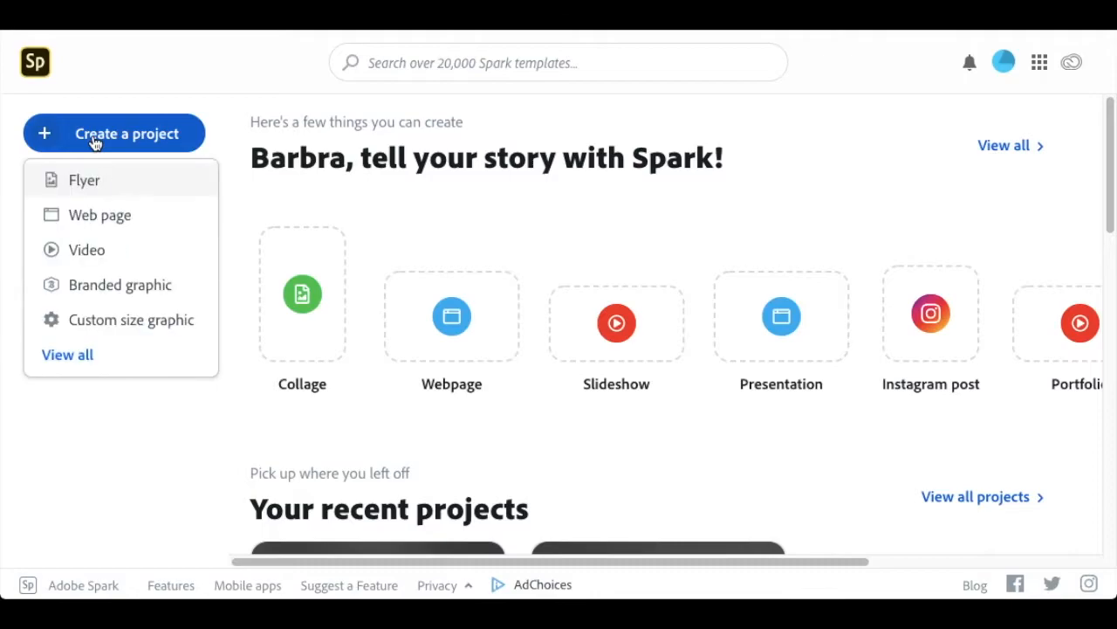
Step: View all project types and start a new graphic from the popular Social Graphic option
left_click(75, 356)
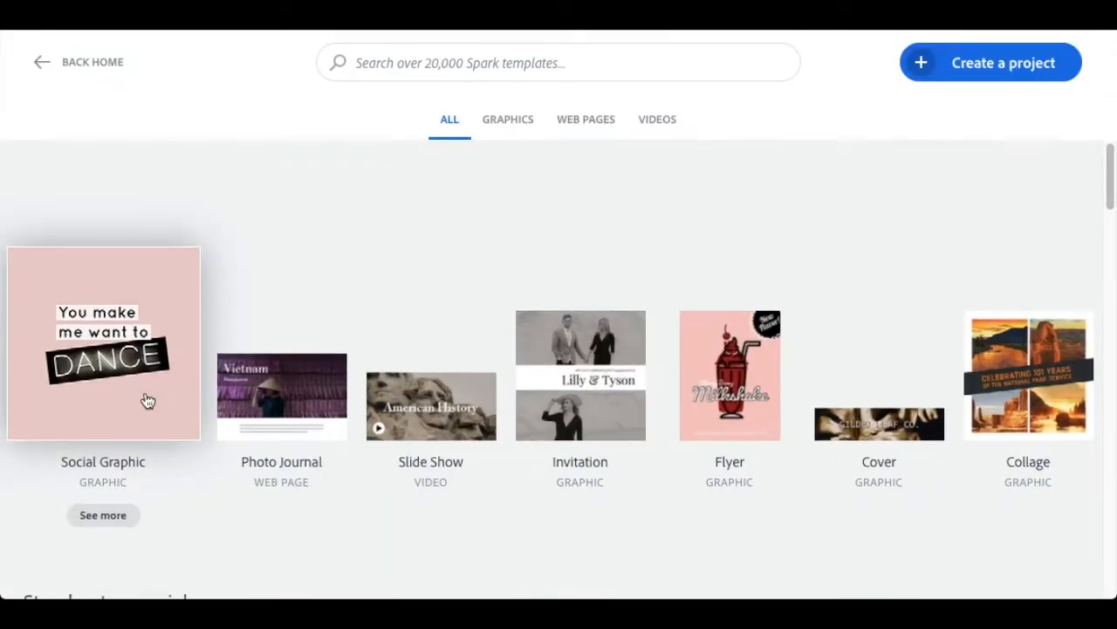
scroll(148, 402, "down", 3)
scroll(150, 404, "down", 5)
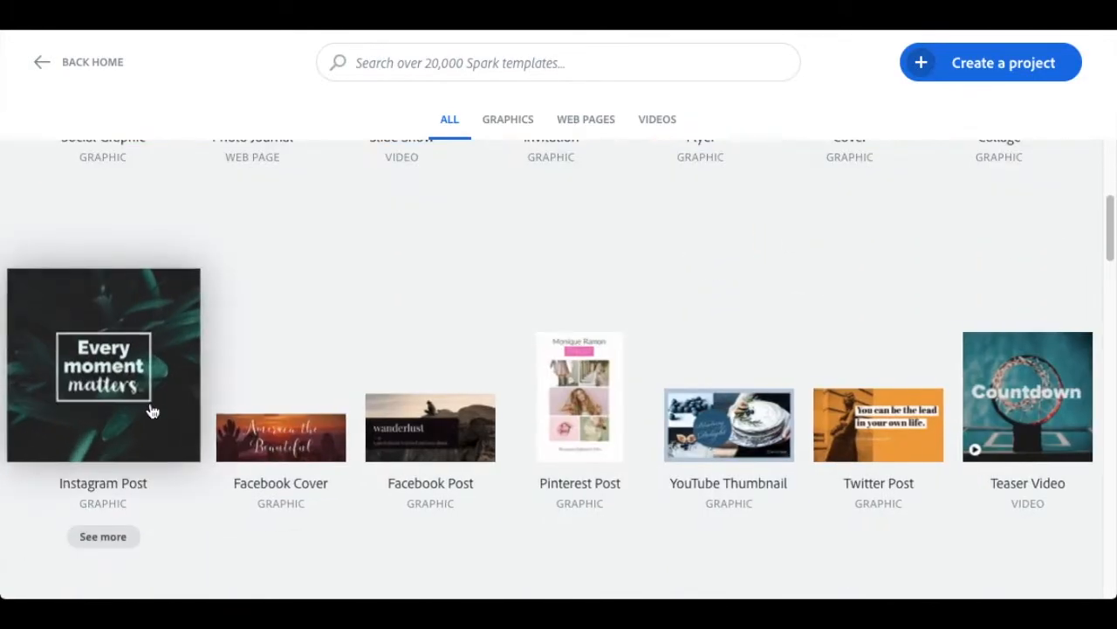
scroll(151, 403, "down", 2)
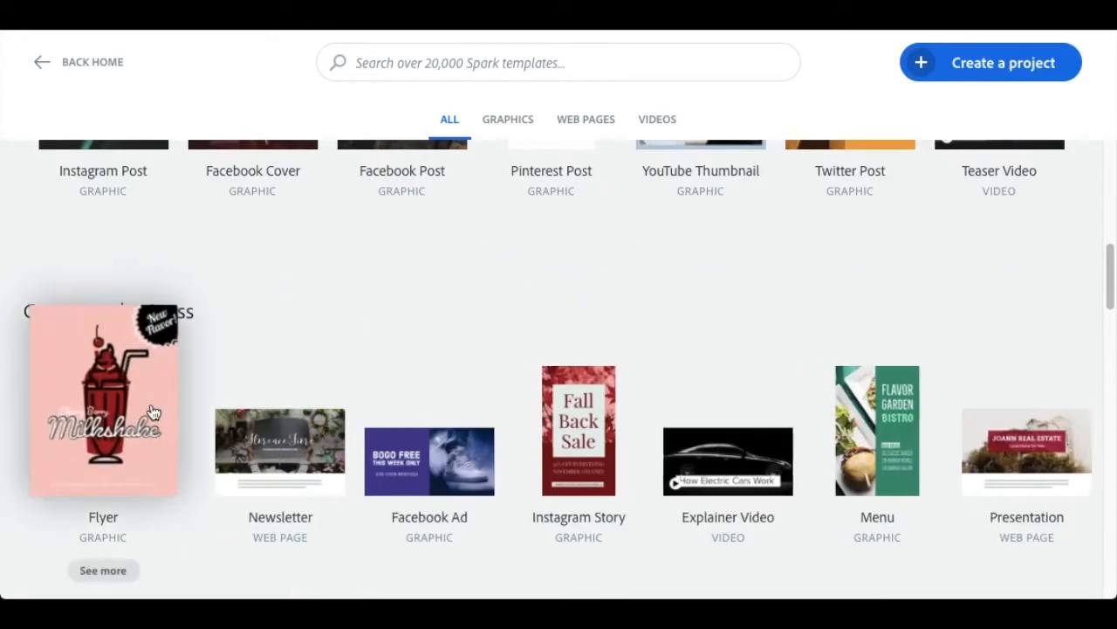
scroll(151, 410, "up", 8)
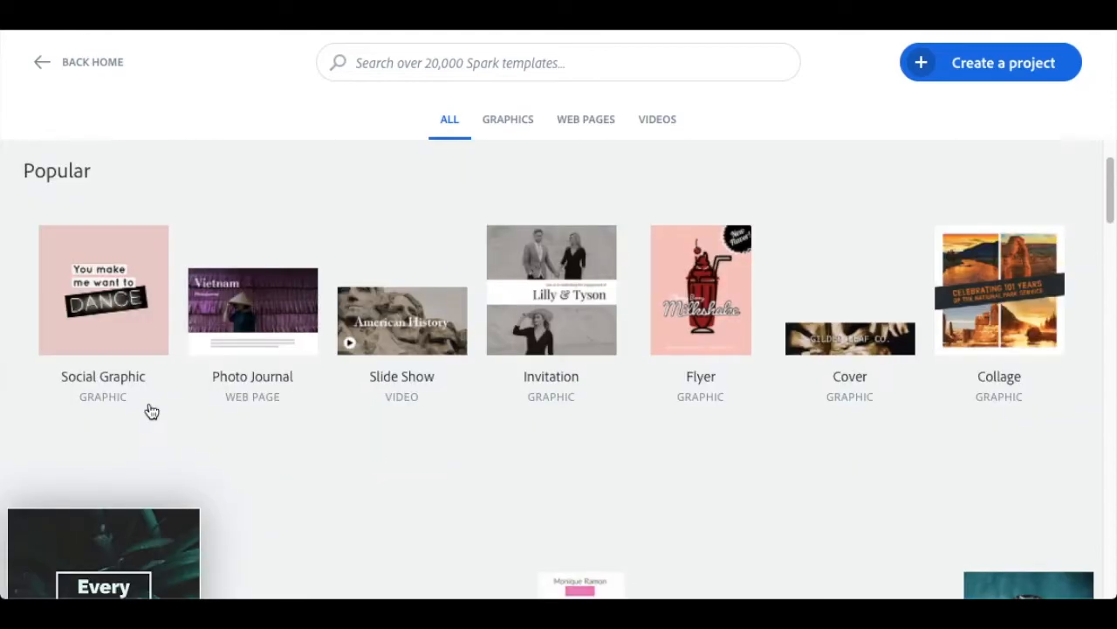
left_click(129, 371)
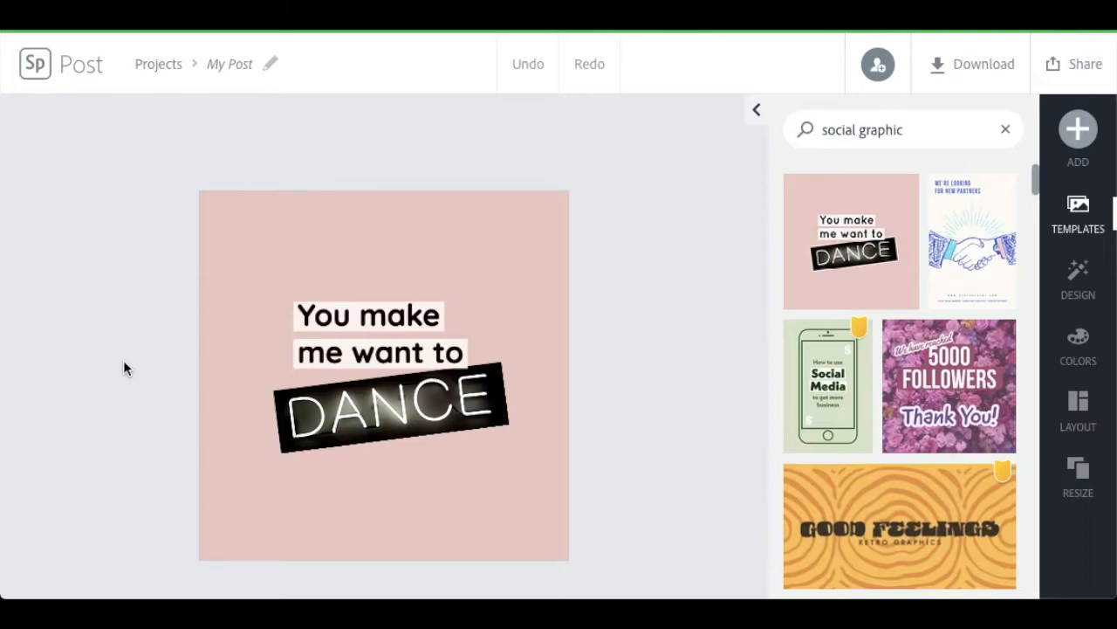
Step: Browse the social graphic templates and create the project from the New York City Subway Guide template without saving the current one
scroll(863, 309, "down", 5)
scroll(870, 309, "down", 5)
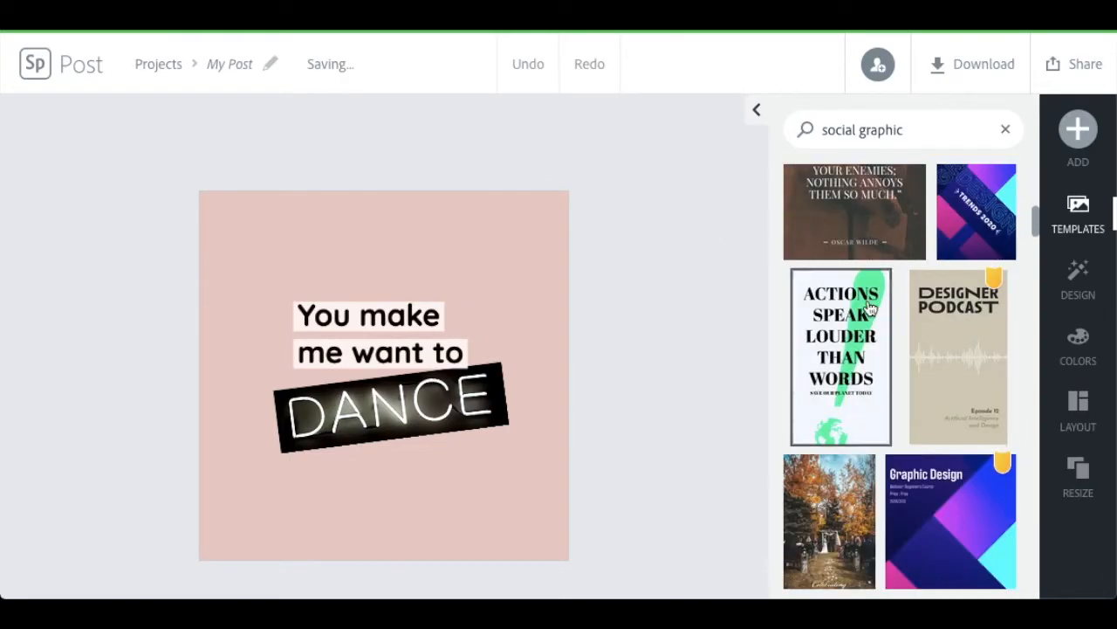
scroll(871, 309, "down", 7)
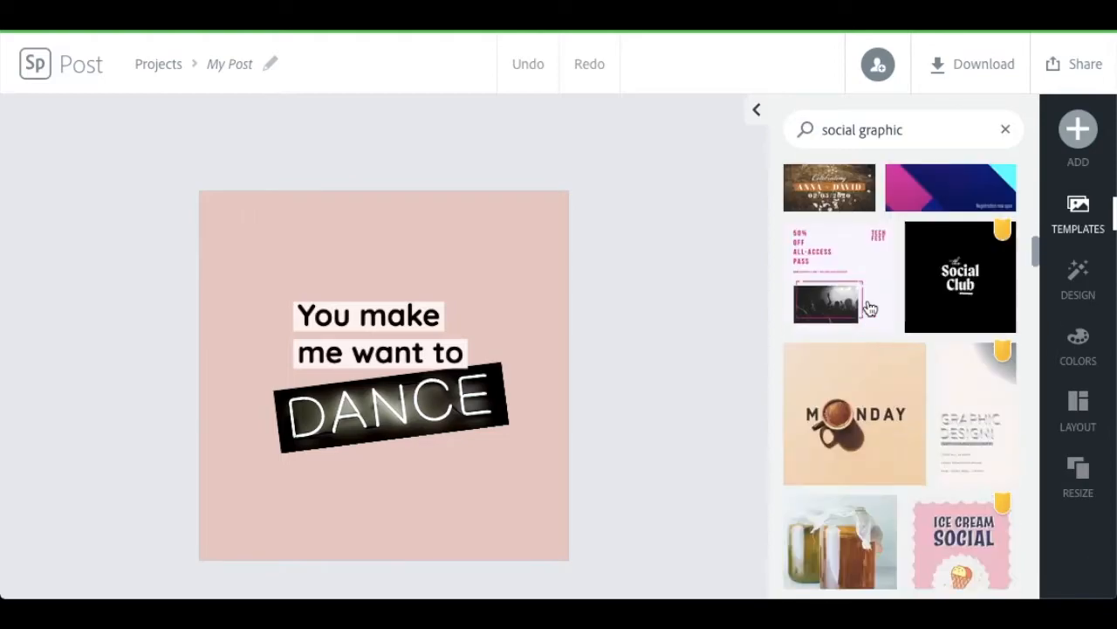
scroll(870, 309, "down", 8)
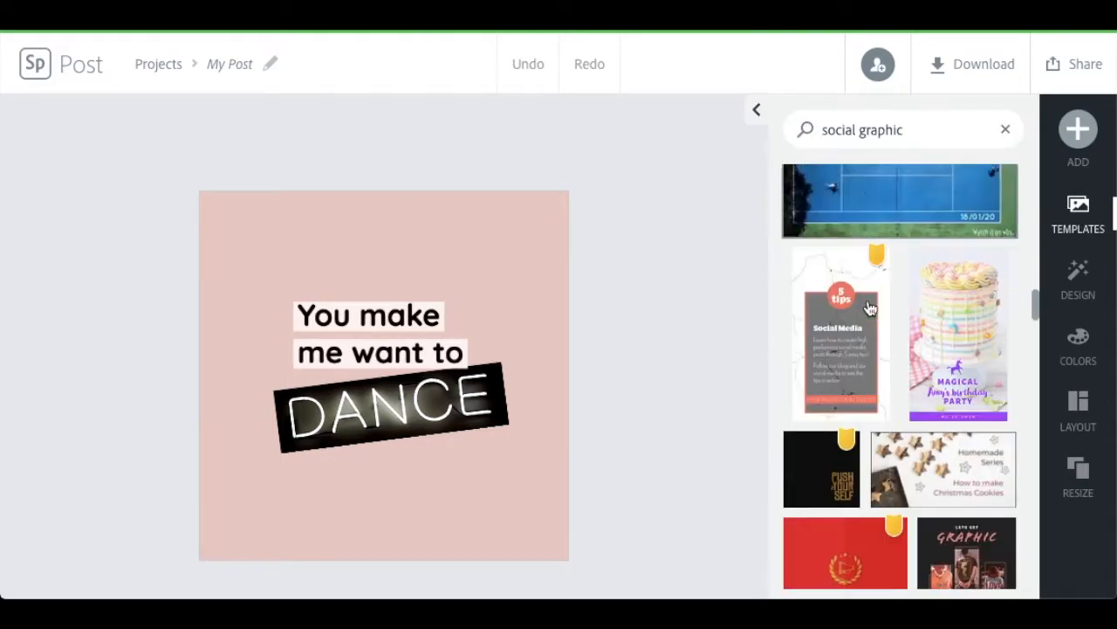
scroll(870, 309, "down", 5)
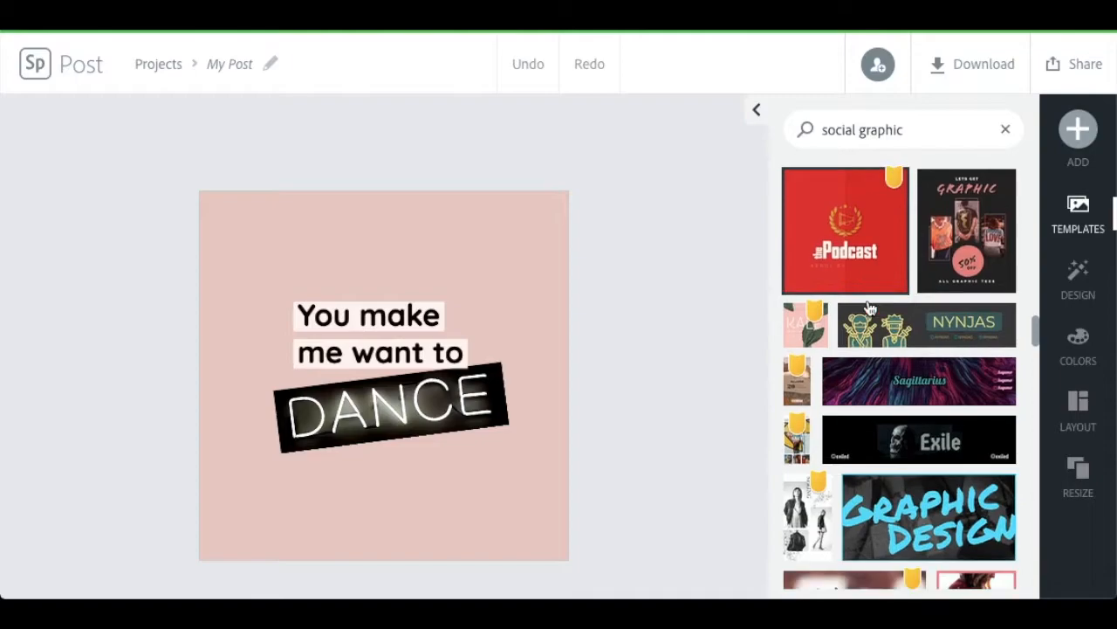
scroll(870, 309, "down", 6)
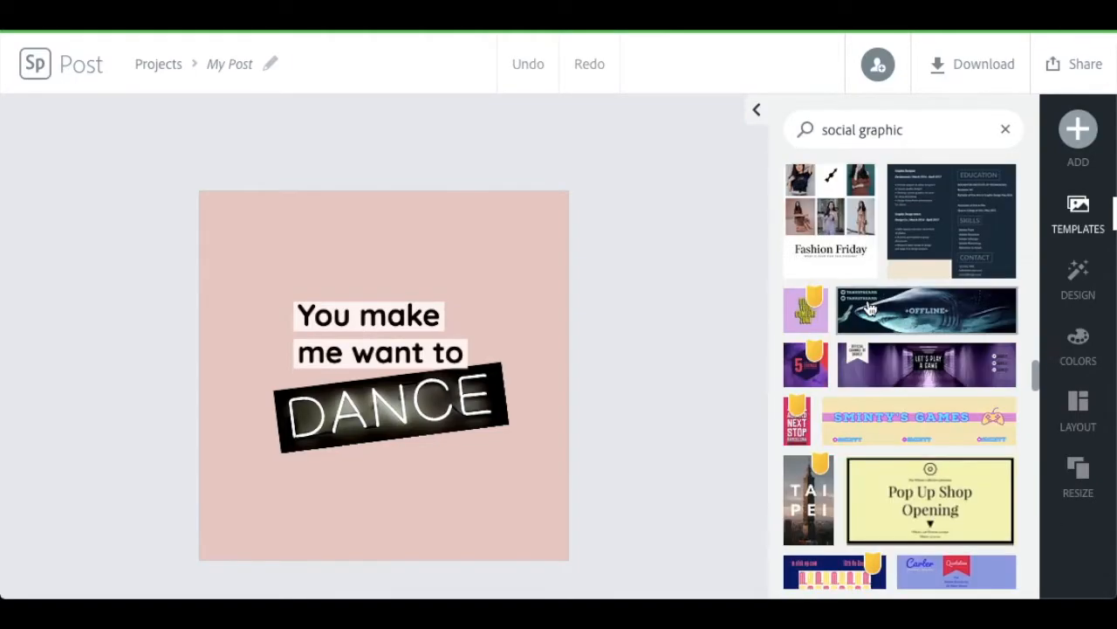
scroll(870, 309, "down", 6)
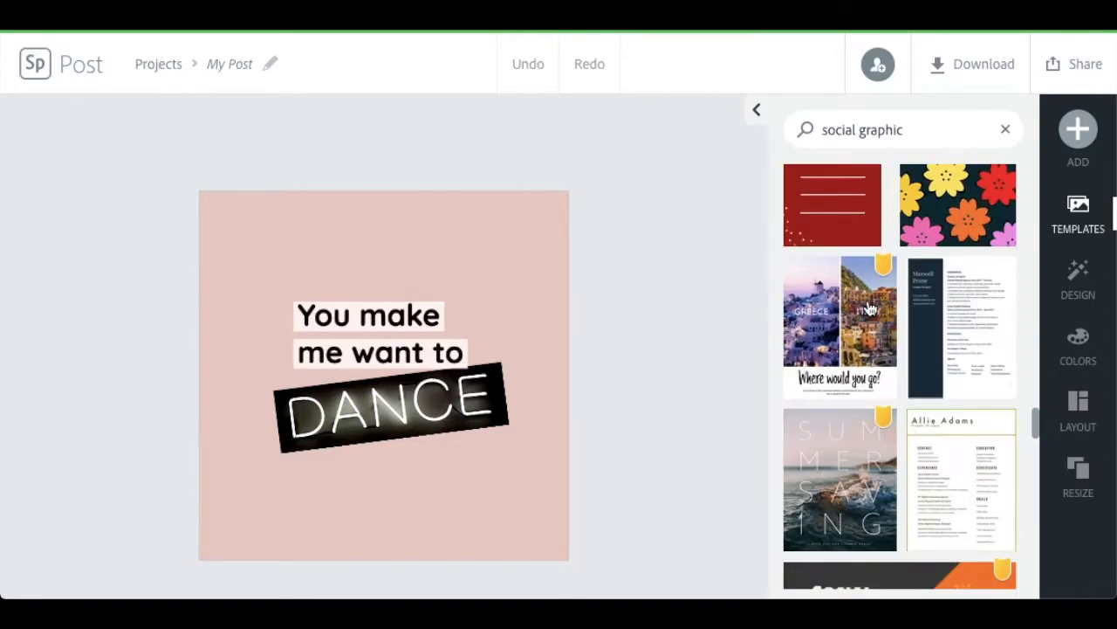
scroll(870, 309, "down", 5)
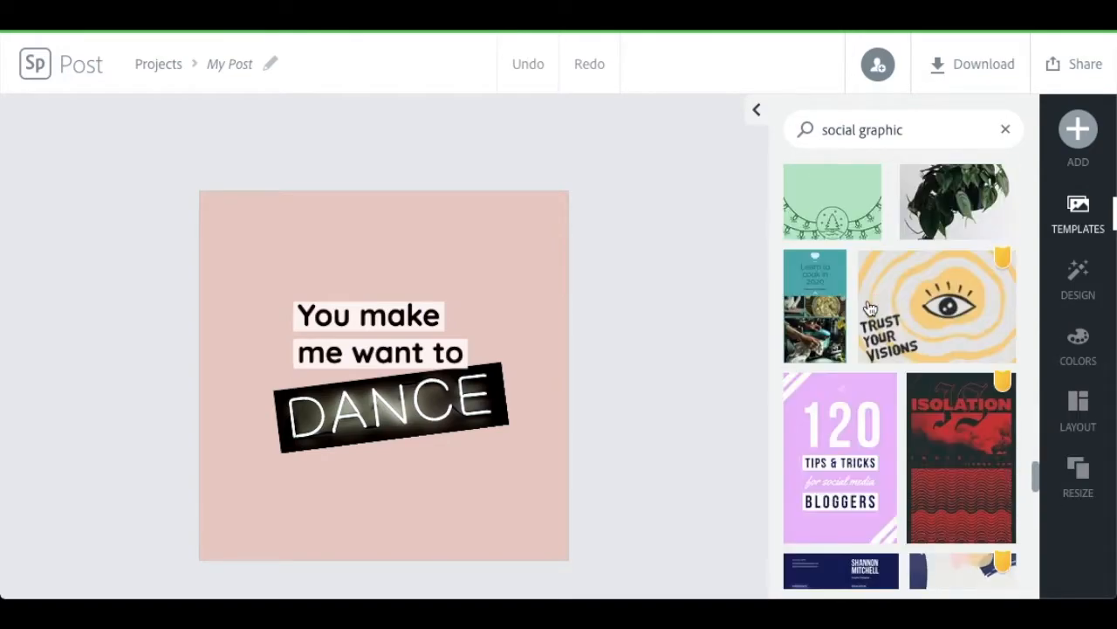
scroll(870, 309, "down", 2)
scroll(870, 309, "down", 3)
scroll(870, 309, "down", 7)
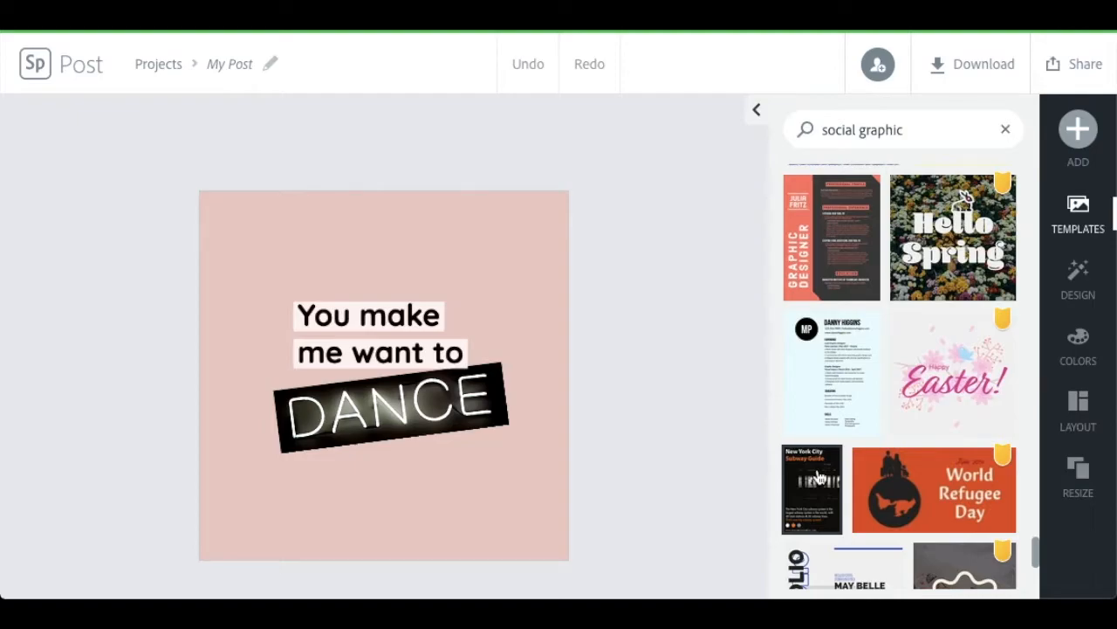
left_click(819, 474)
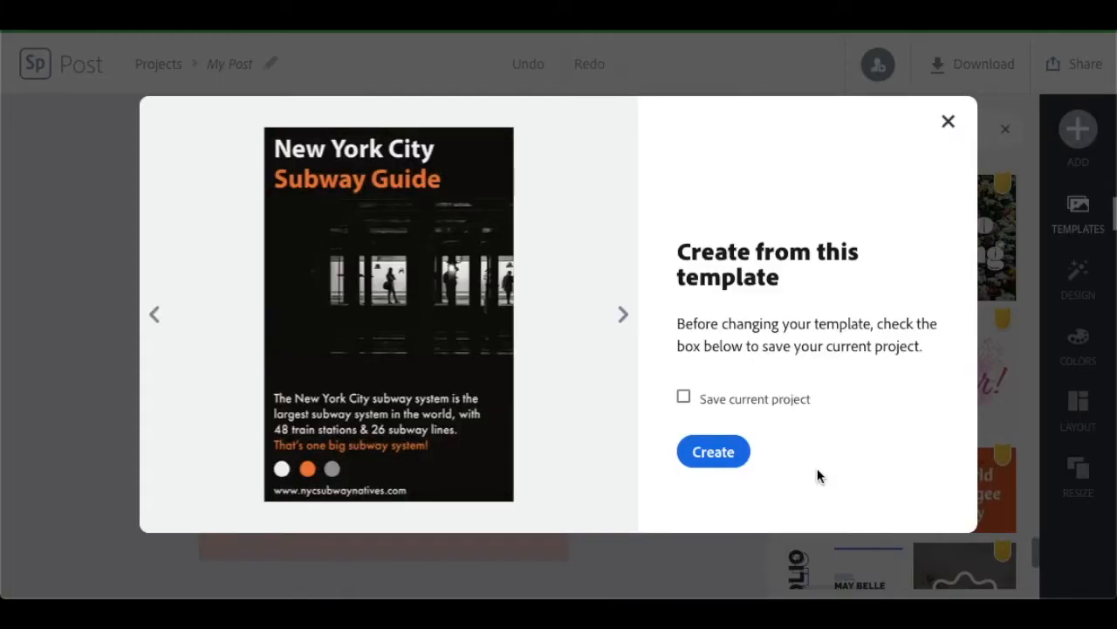
left_click(713, 452)
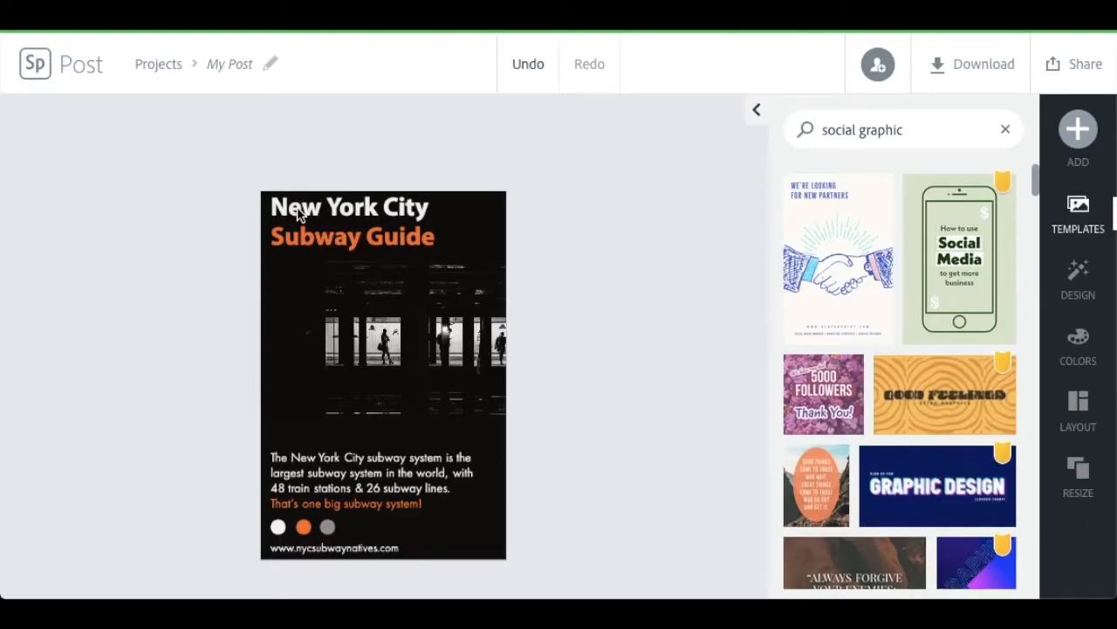
Step: Replace the poster's title text with "Paper Towns" on the first line and "by John Green" on the second
left_click(299, 247)
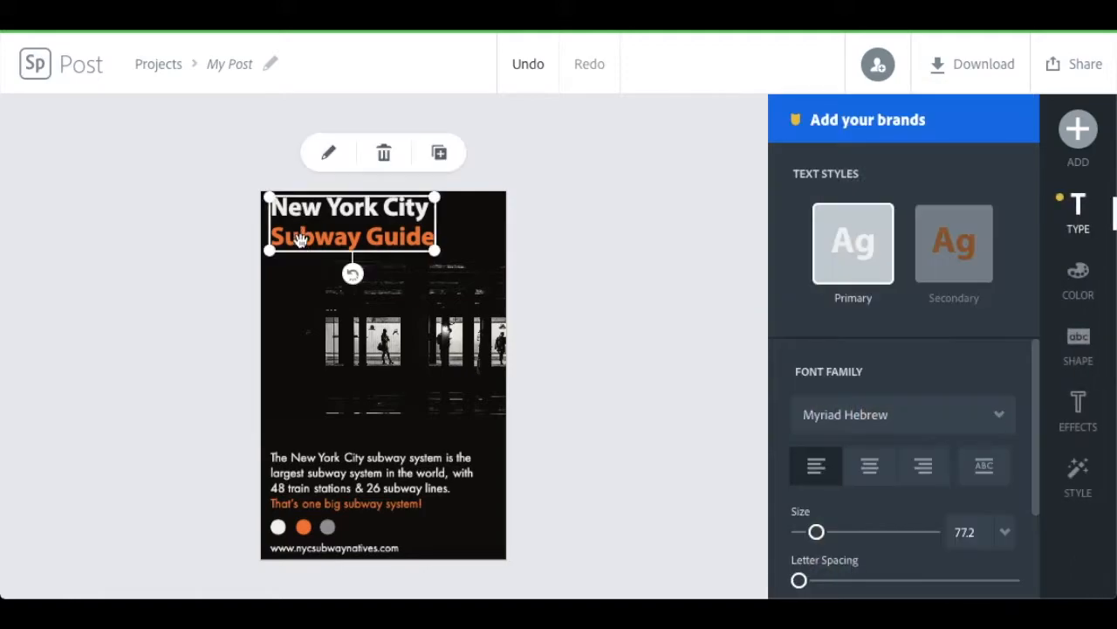
left_click(329, 153)
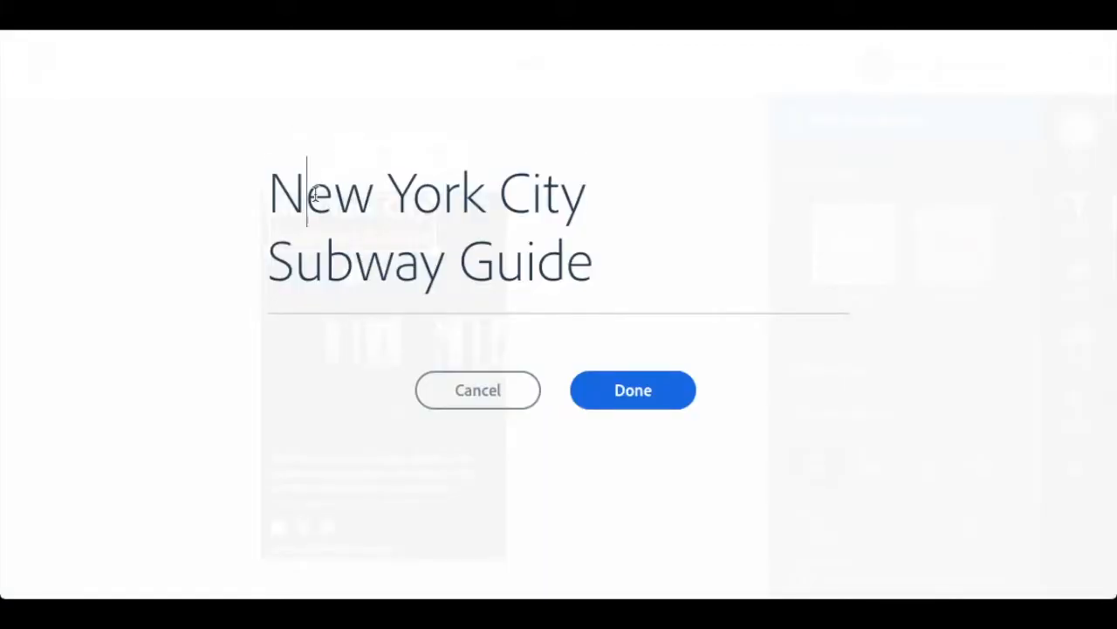
left_click_drag(308, 188, 528, 214)
type("Pape")
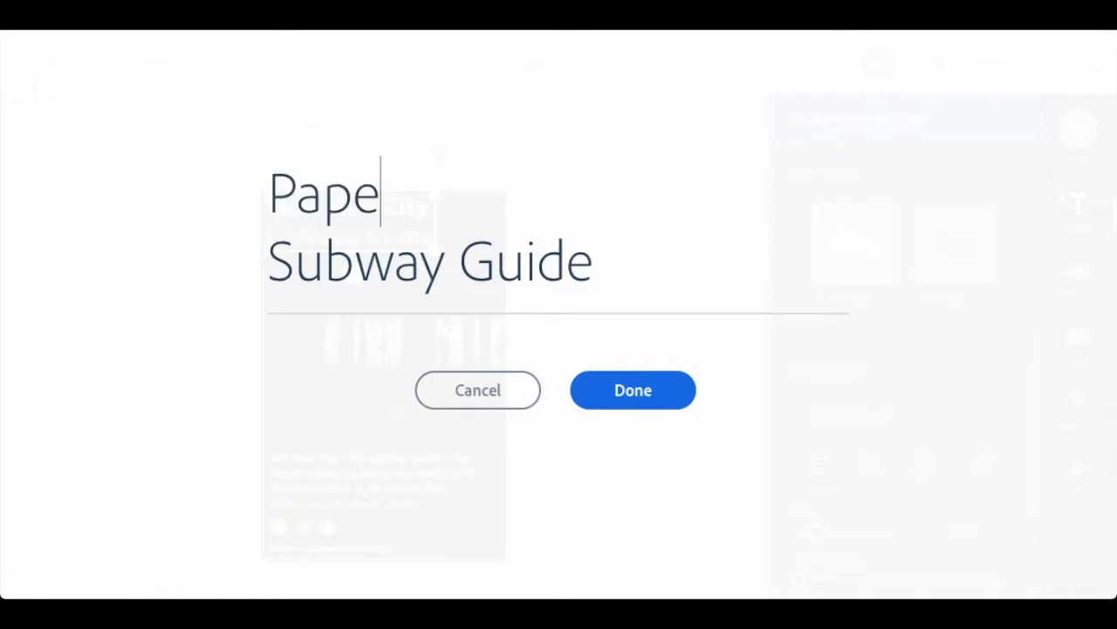
type("r Towns")
key("Right")
key("shift+End")
type("by John Green")
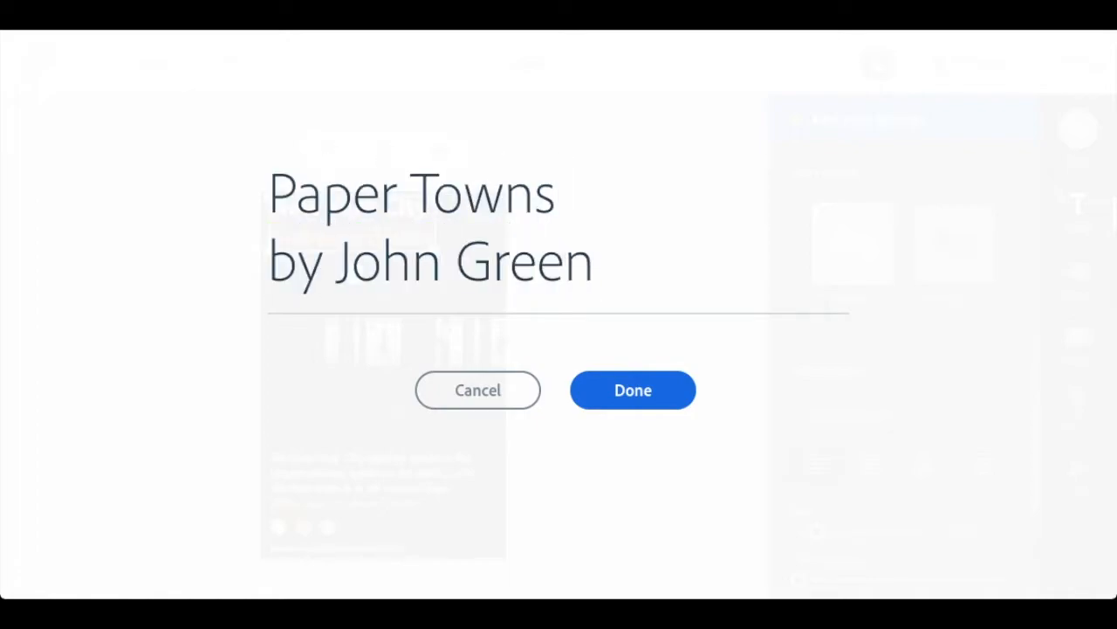
left_click(608, 395)
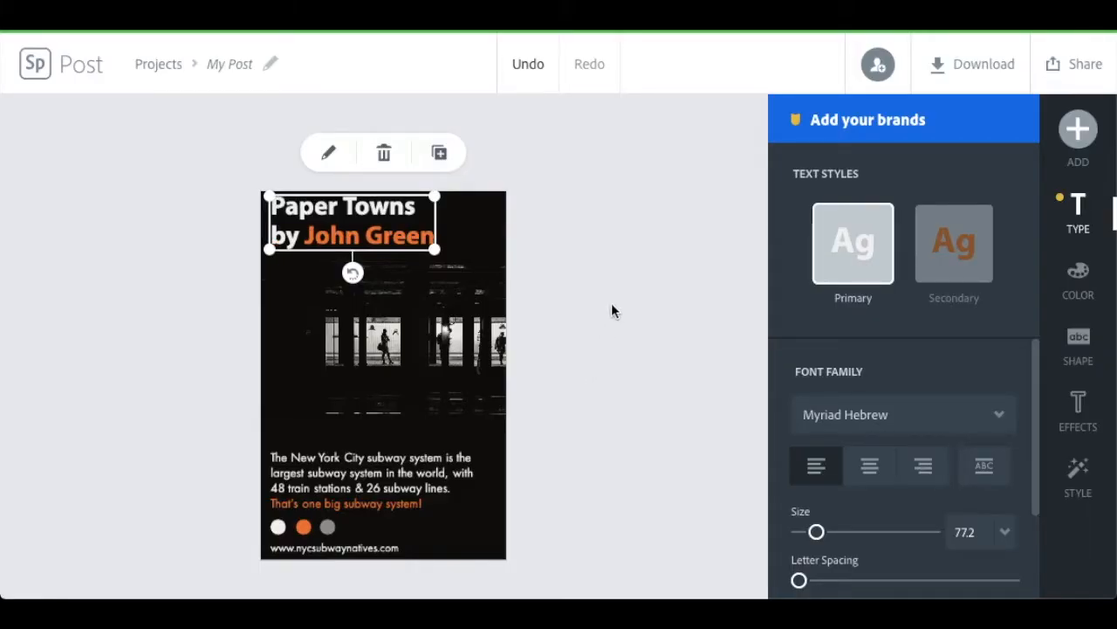
Step: Extend the secondary text style over the whole line "by John Green" in the title
left_click(943, 252)
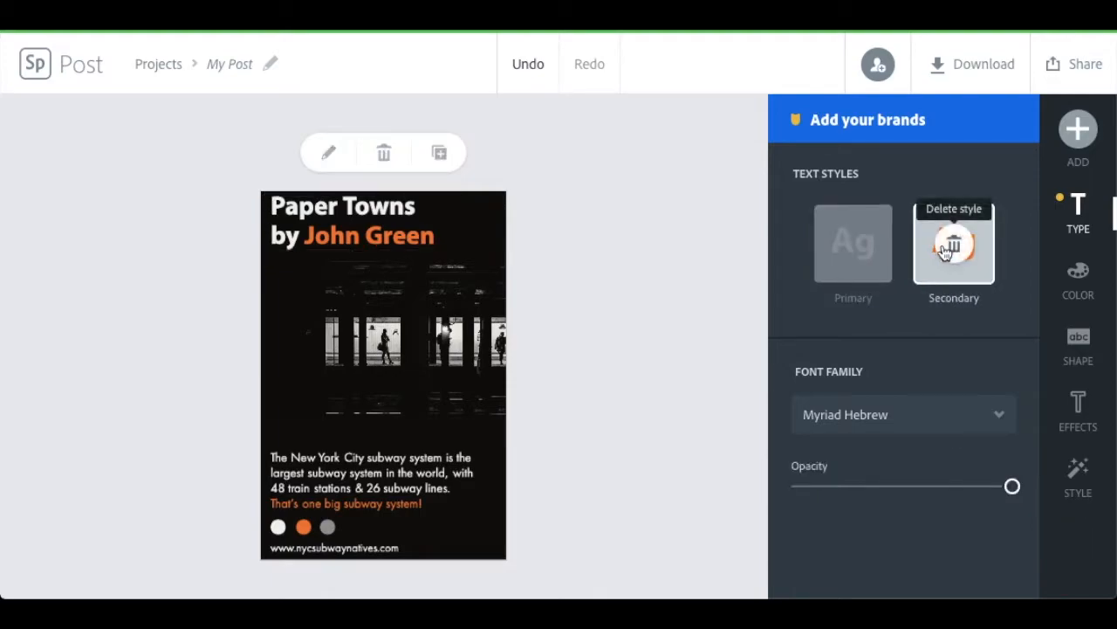
double_click(330, 243)
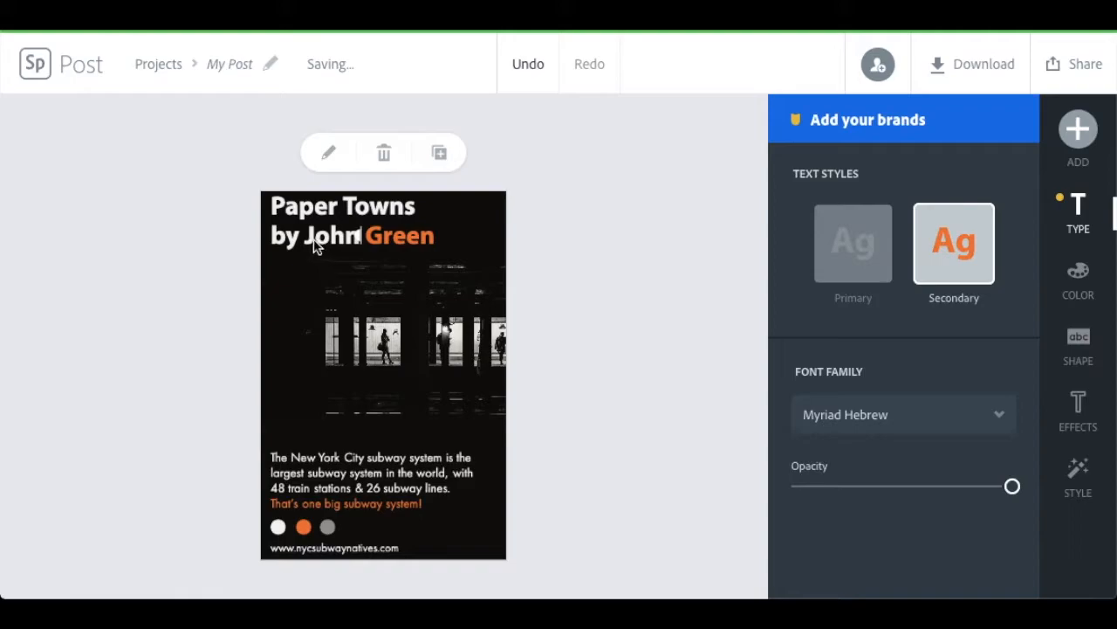
left_click(315, 242)
left_click(278, 242)
left_click_drag(281, 242, 299, 244)
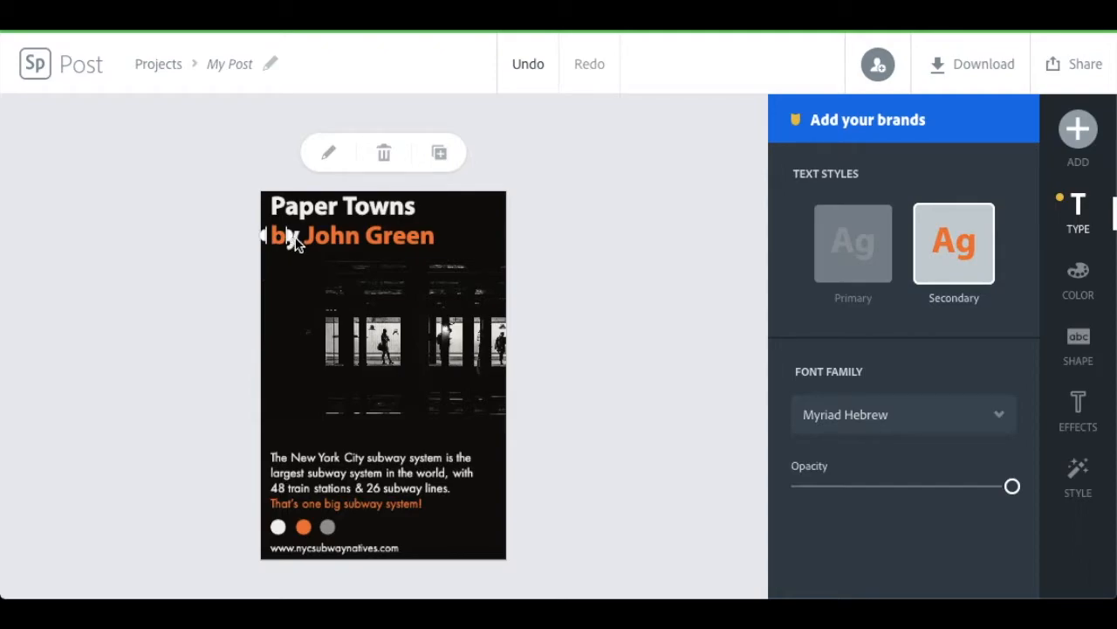
left_click_drag(297, 245, 409, 249)
Step: Recolor the secondary style of the author line, trying two blues and picking a light cyan swatch from the custom colors
mouse_move(969, 261)
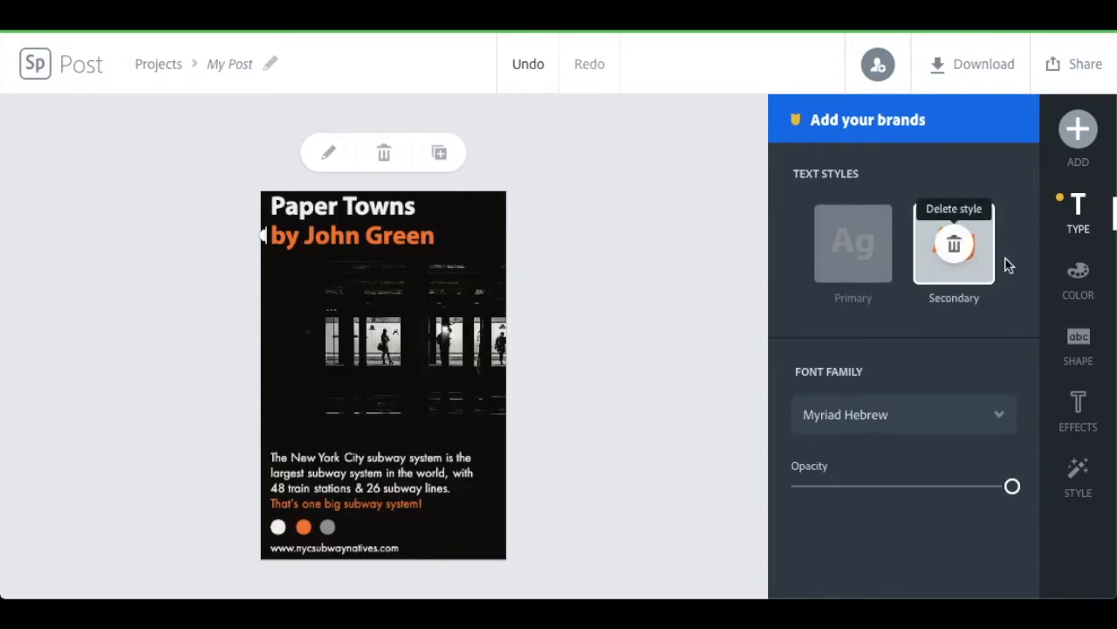
left_click(1081, 277)
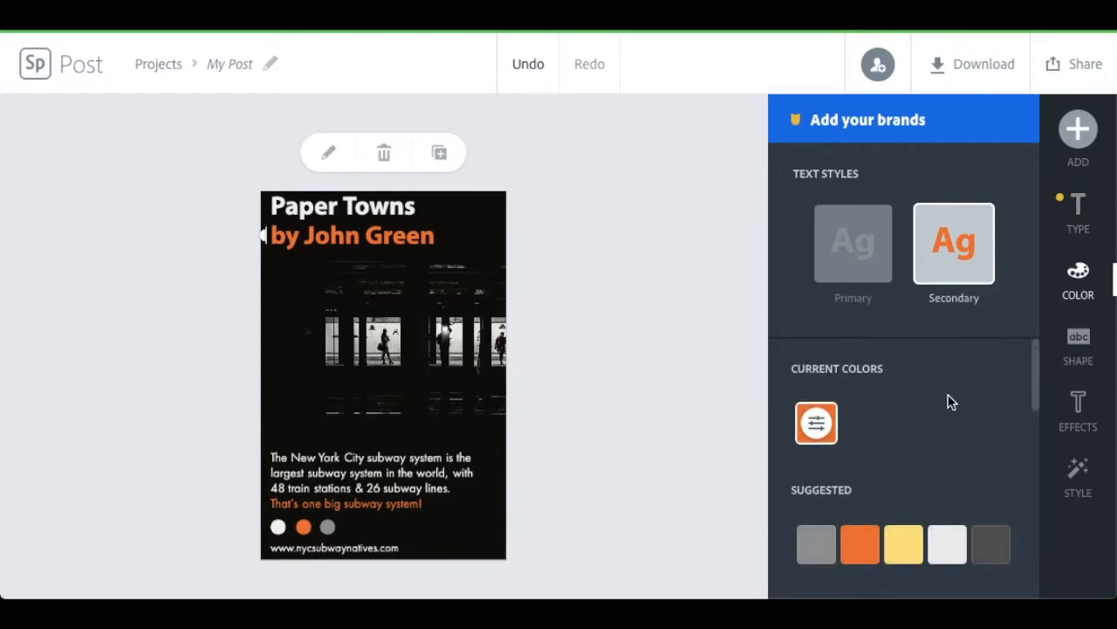
scroll(951, 403, "down", 1)
scroll(952, 402, "down", 3)
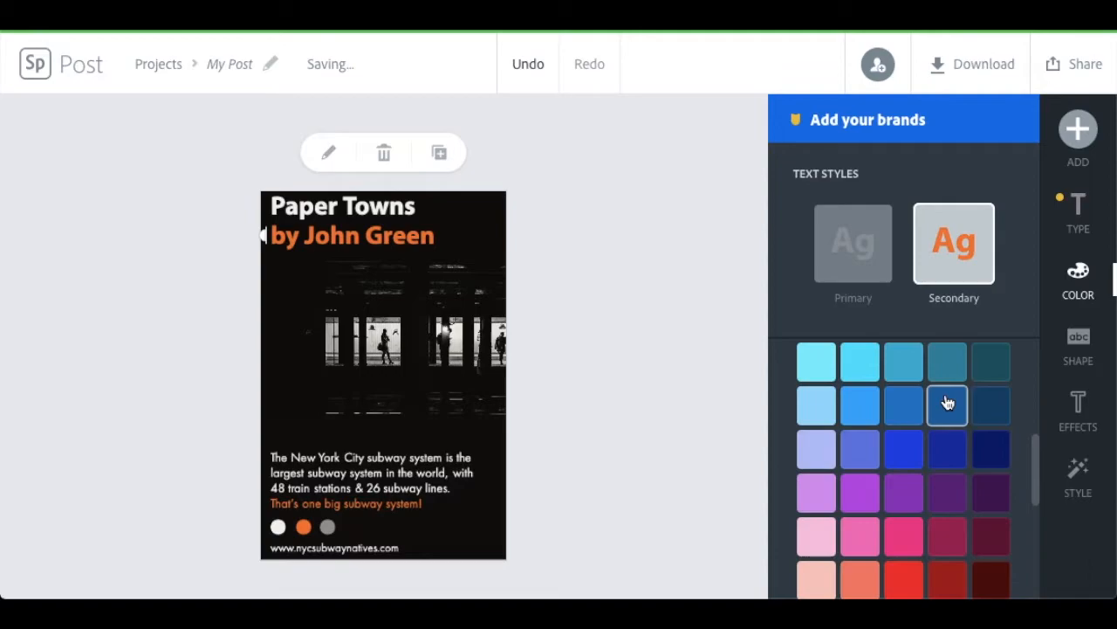
left_click(905, 463)
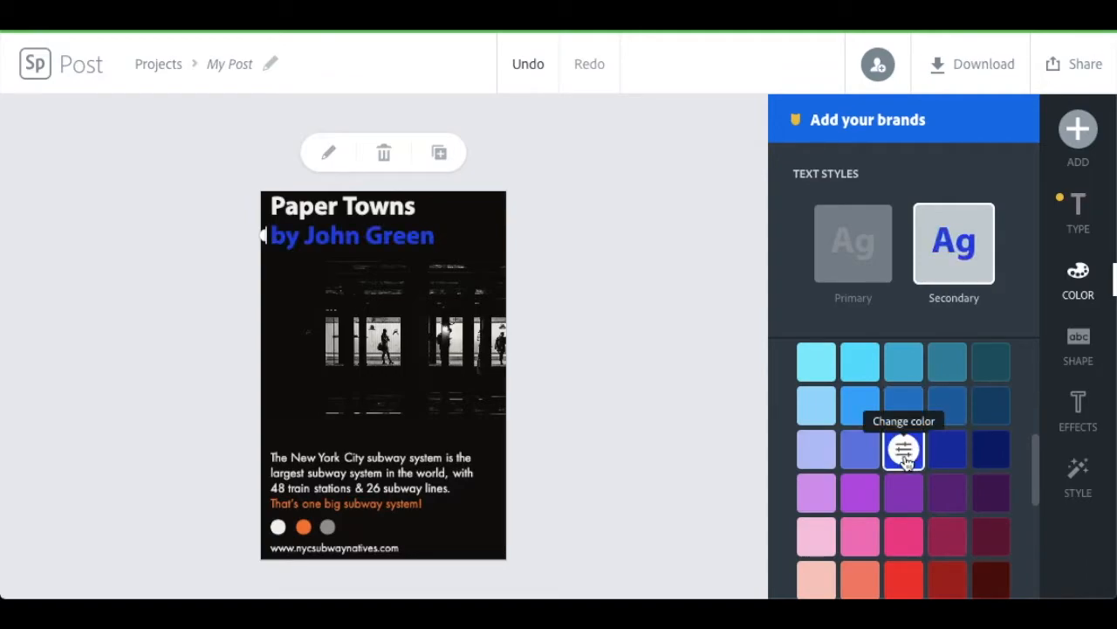
left_click(906, 409)
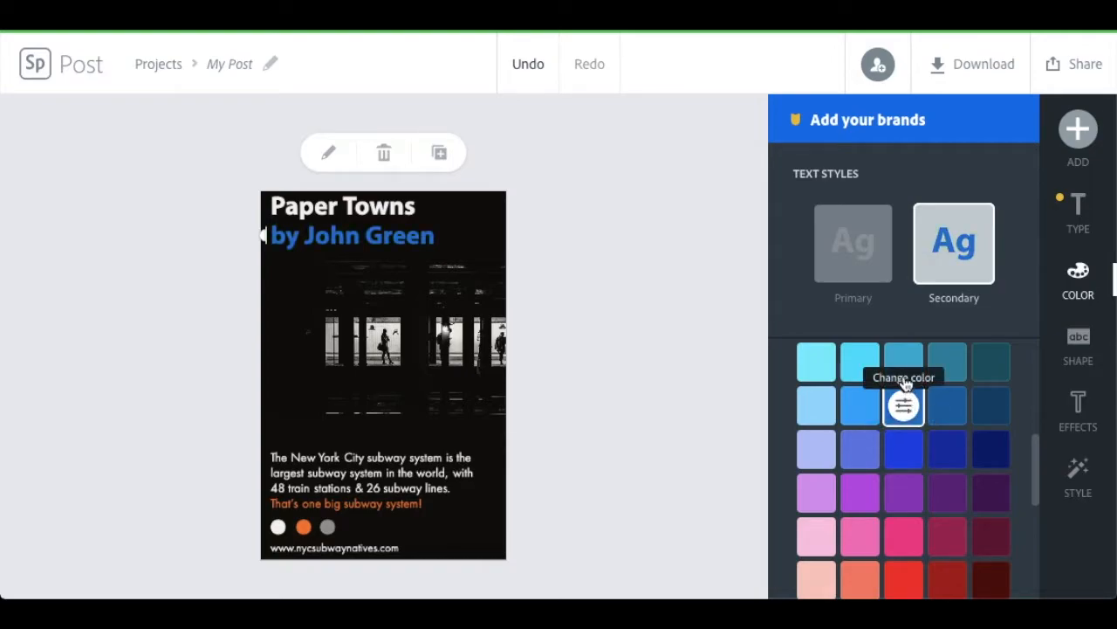
left_click(904, 378)
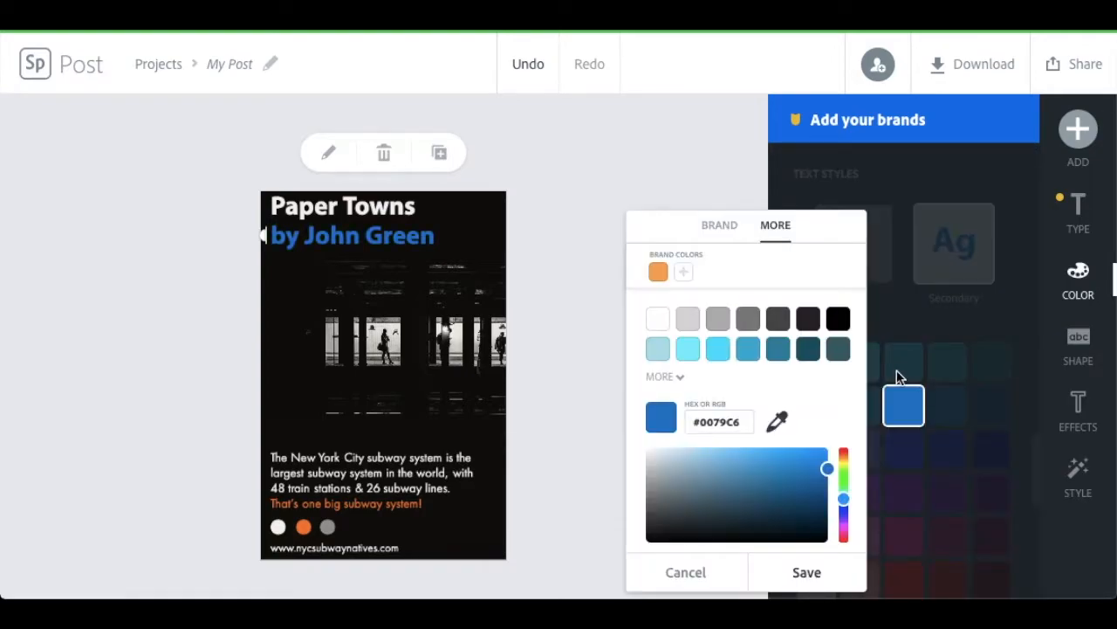
left_click(688, 349)
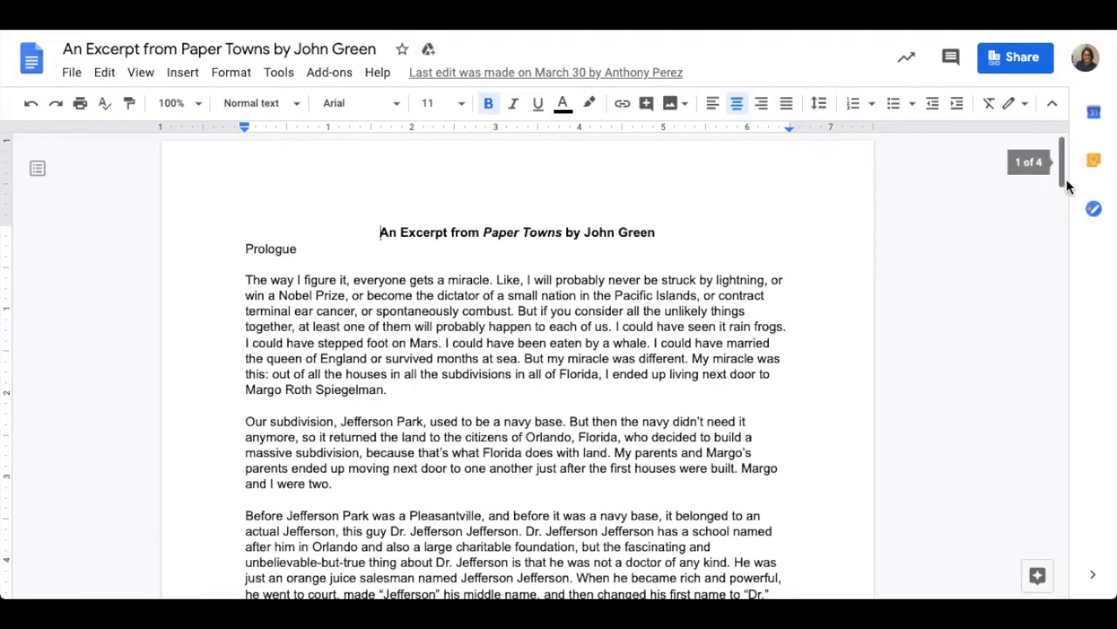
Step: In the Google Docs excerpt, copy the final-page passage running from "I thought she would" through "except maybe the dead guy."
scroll(1065, 200, "down", 1)
scroll(1065, 222, "down", 20)
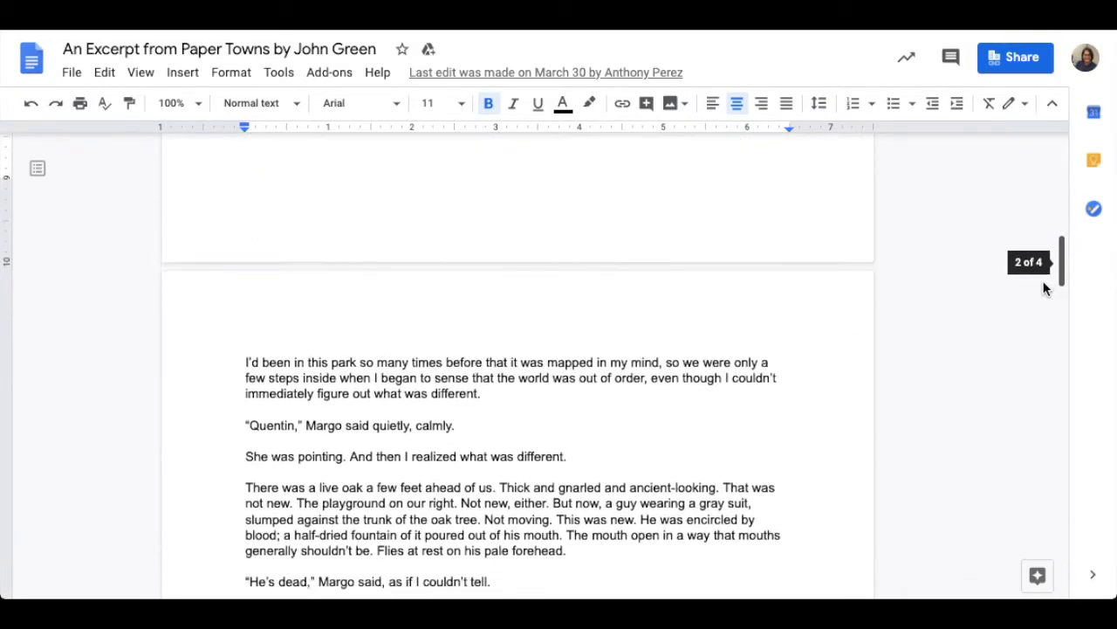
scroll(1032, 402, "down", 20)
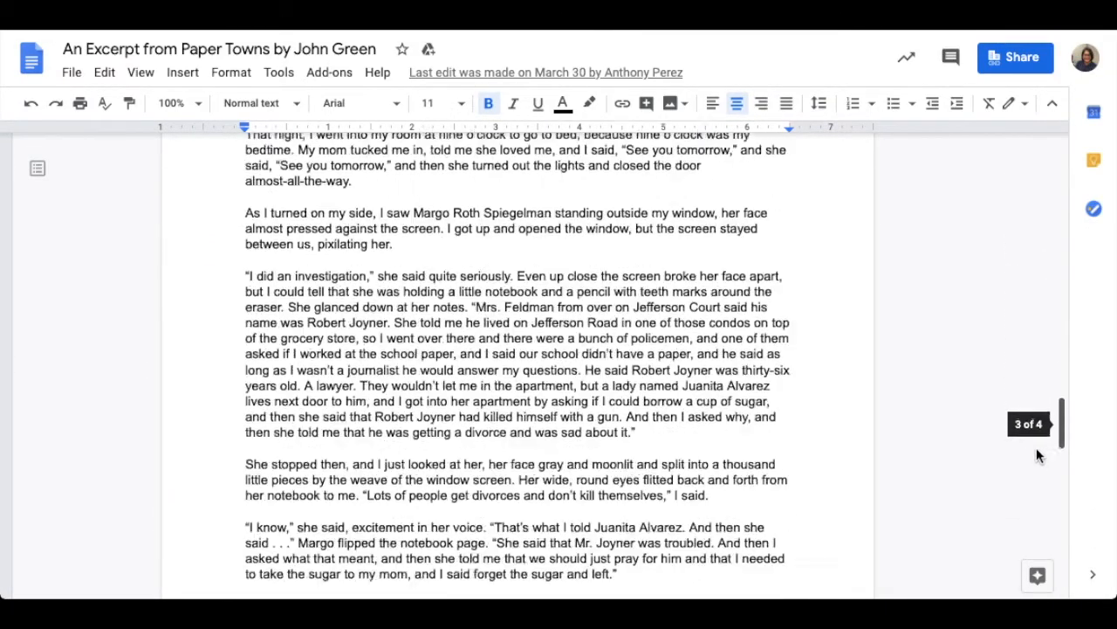
scroll(1043, 481, "down", 1)
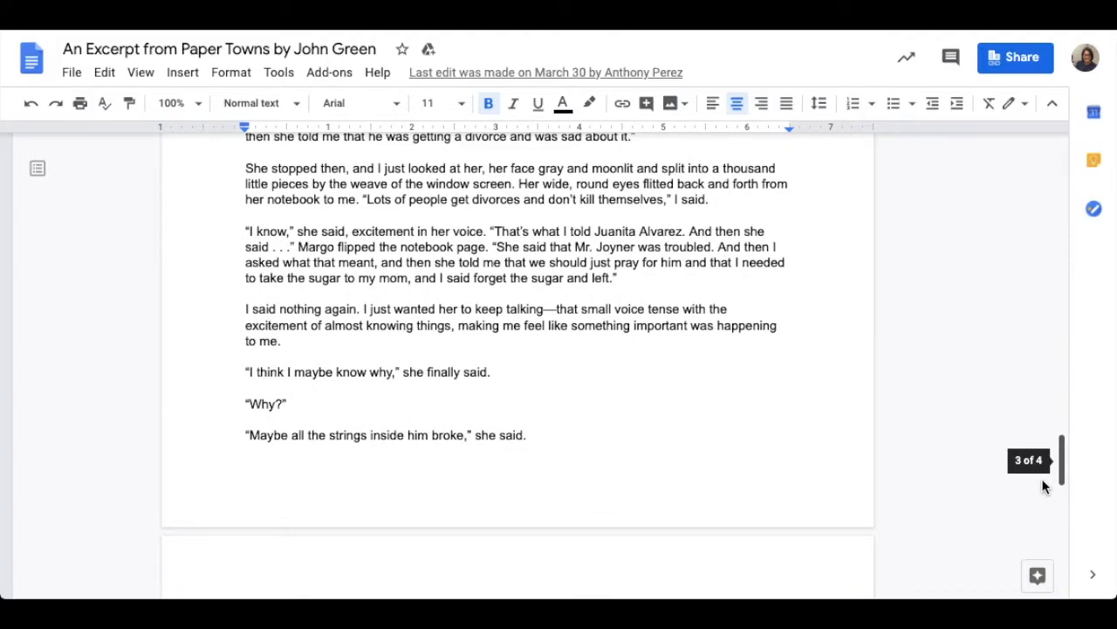
scroll(1046, 504, "down", 15)
scroll(1048, 535, "up", 3)
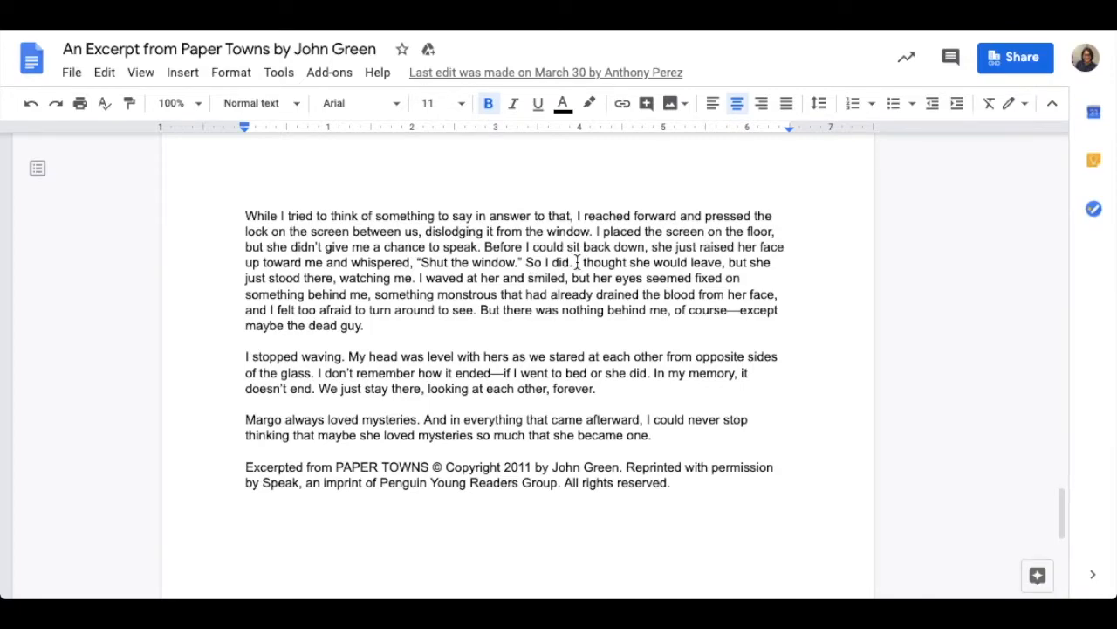
left_click_drag(577, 262, 563, 330)
right_click(603, 288)
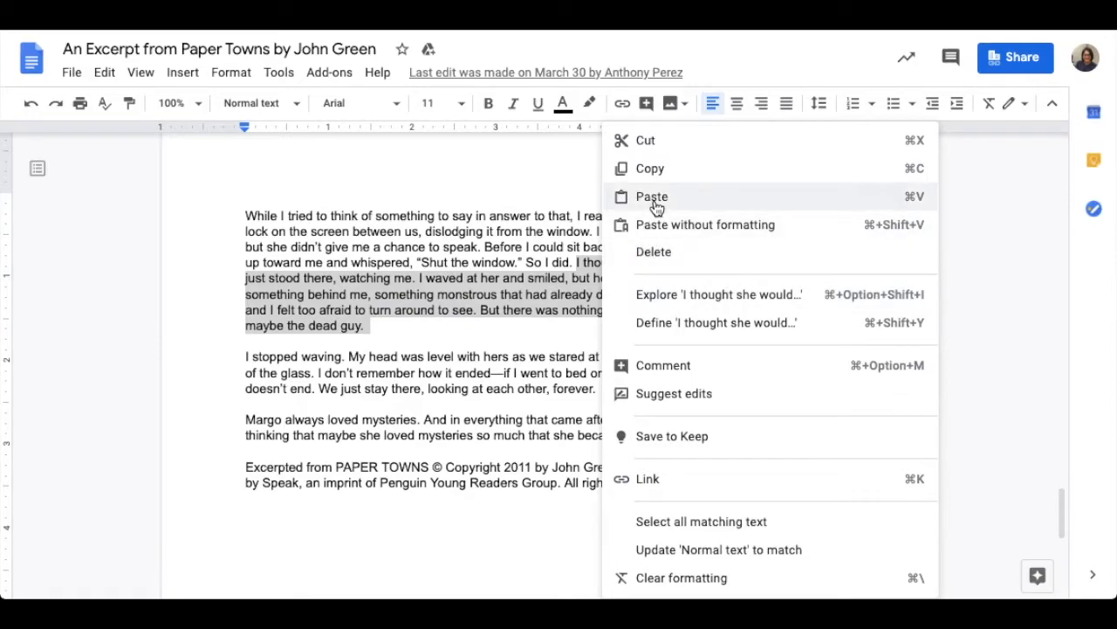
key("Escape")
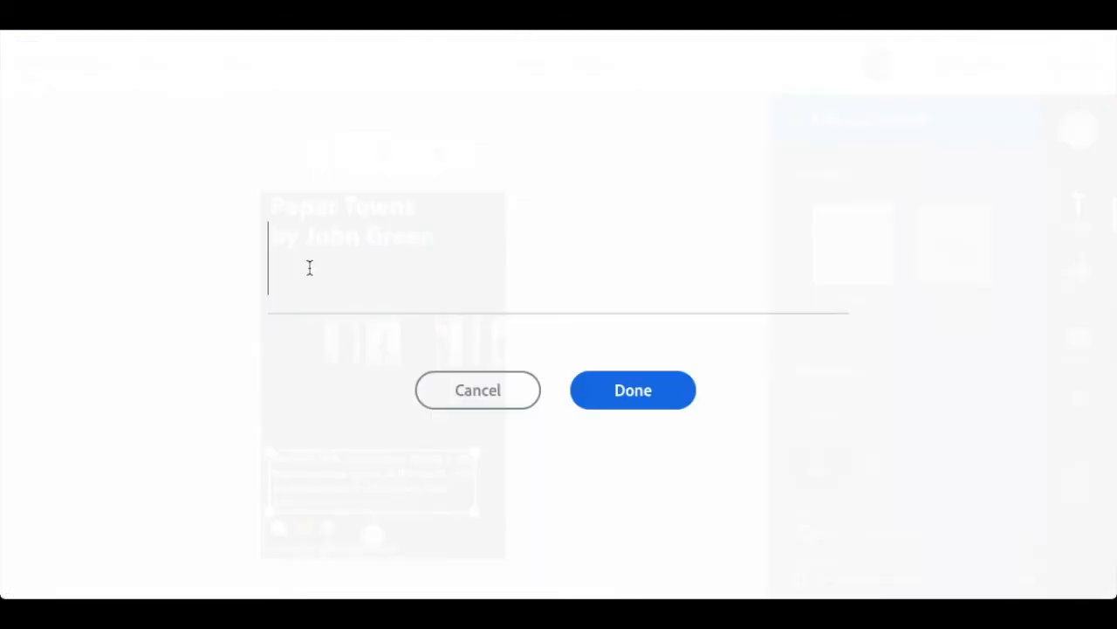
Step: Back in Adobe Spark, paste the copied passage as the poster's body text and enclose it in double quotation marks
right_click(309, 266)
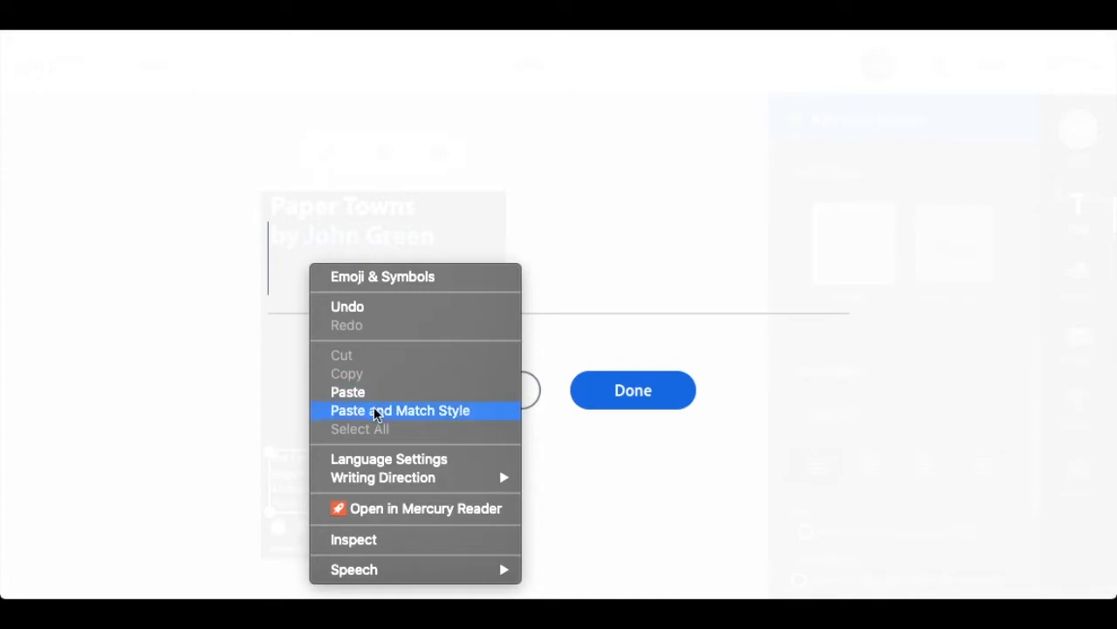
left_click(348, 392)
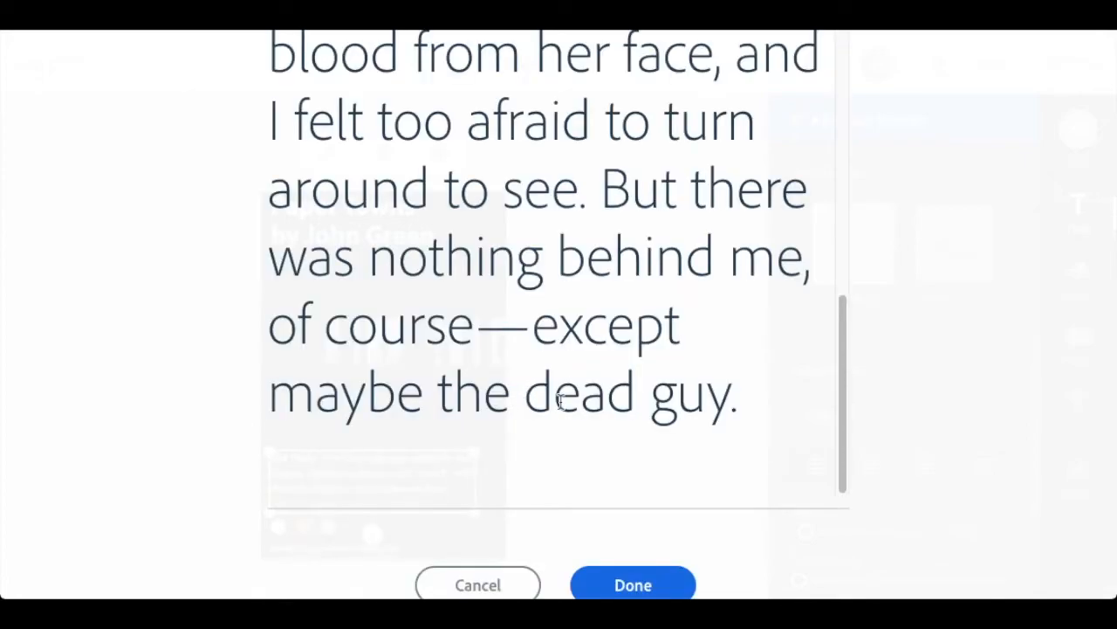
type("\"")
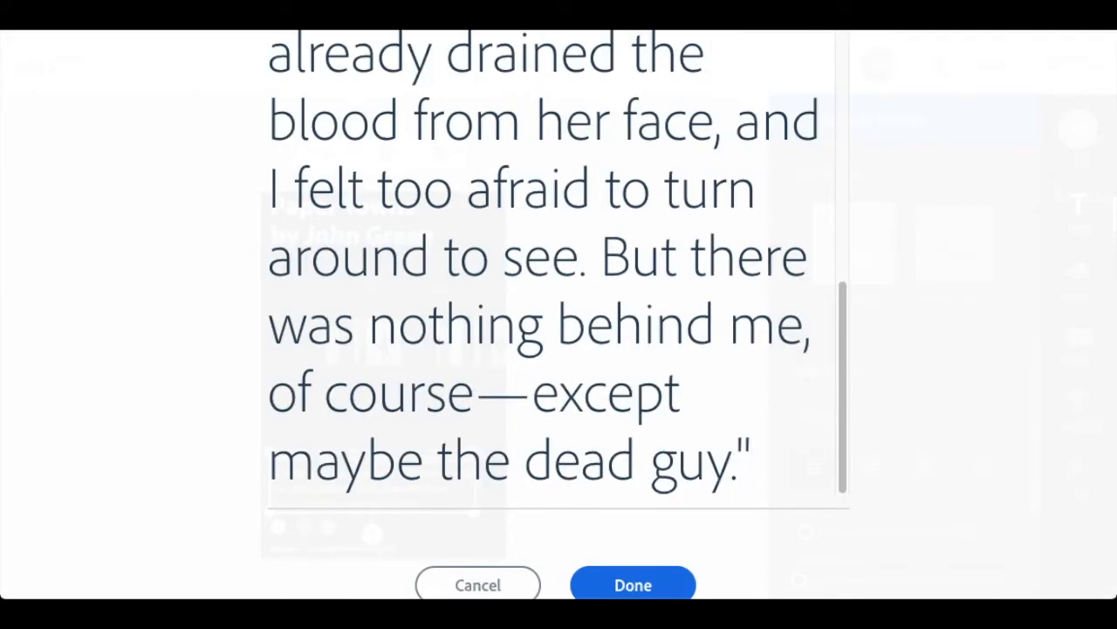
key("ctrl+Home")
type("\"")
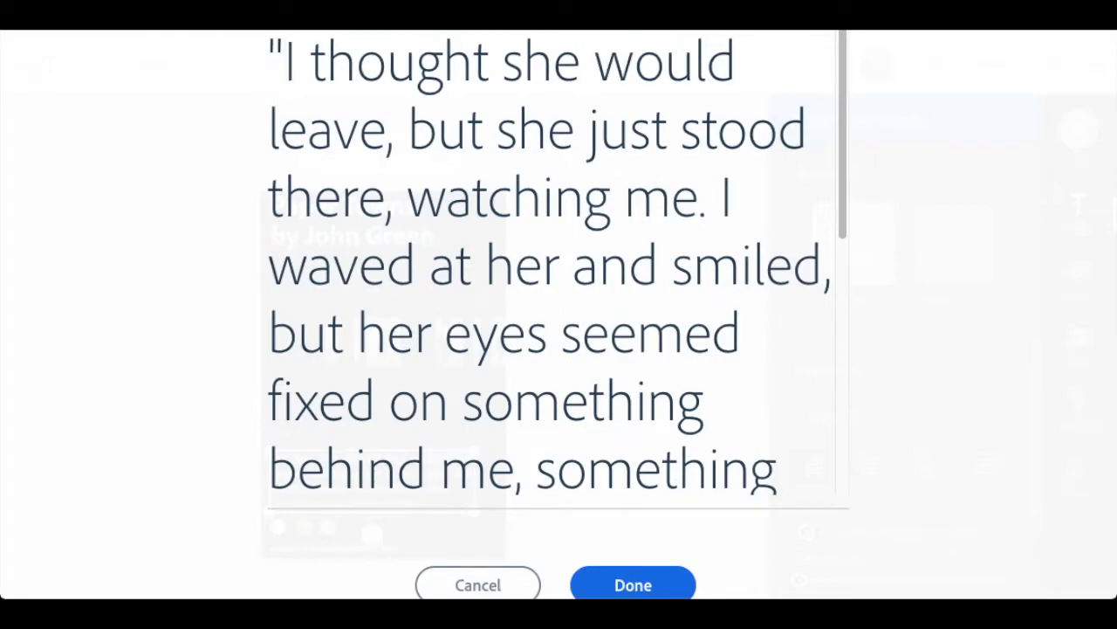
left_click(640, 584)
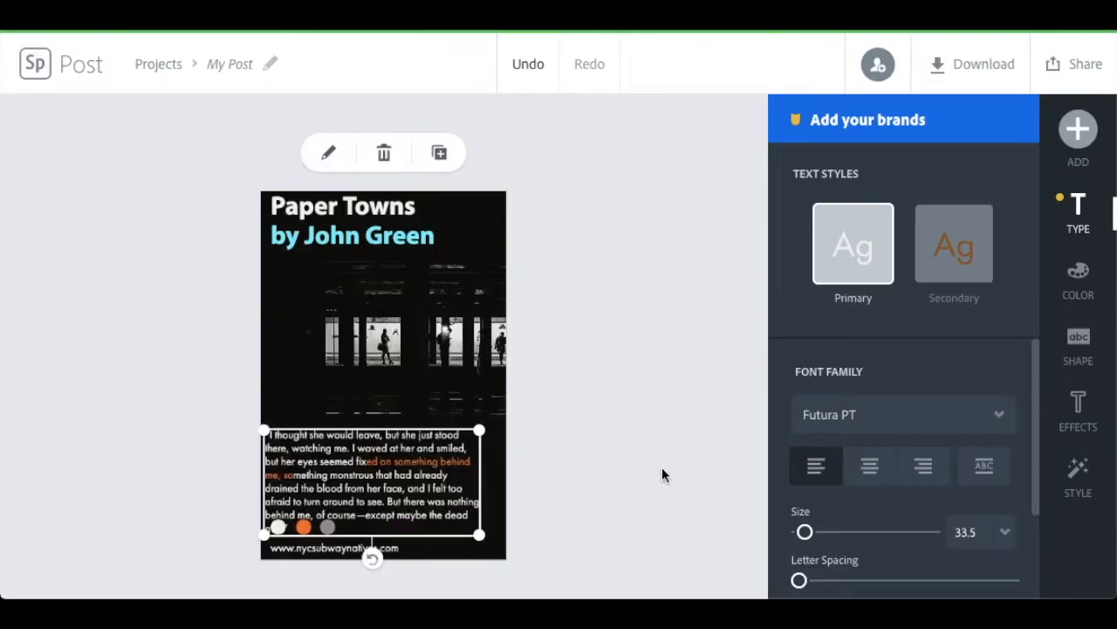
Step: Move the quoted passage slightly up and delete the gray, orange and white circle icons below it
left_click_drag(433, 481, 441, 470)
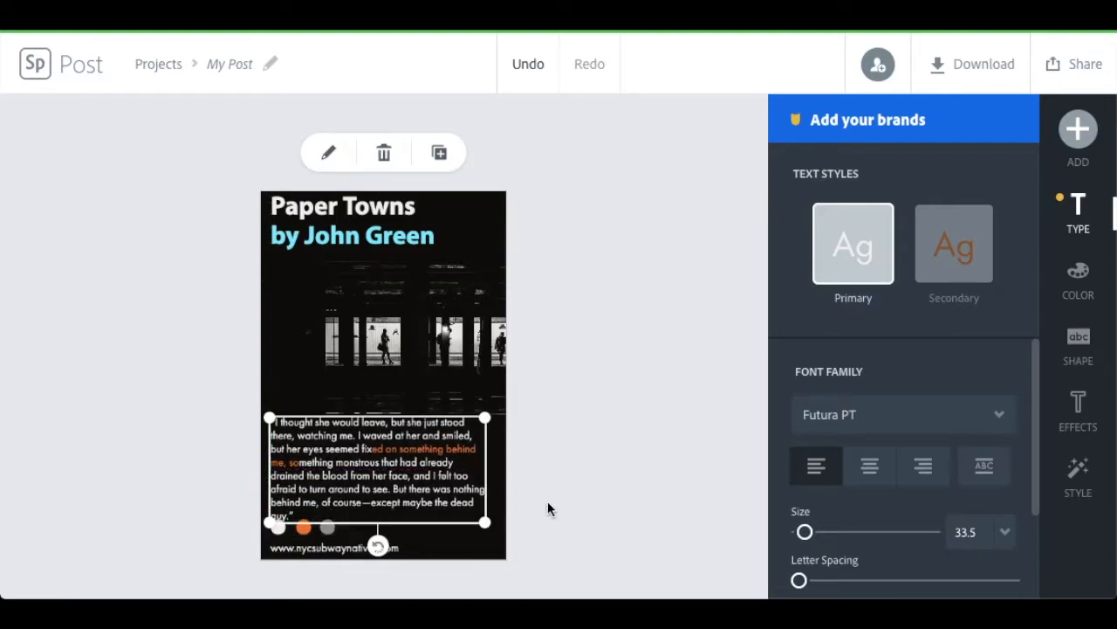
left_click(547, 501)
left_click(330, 530)
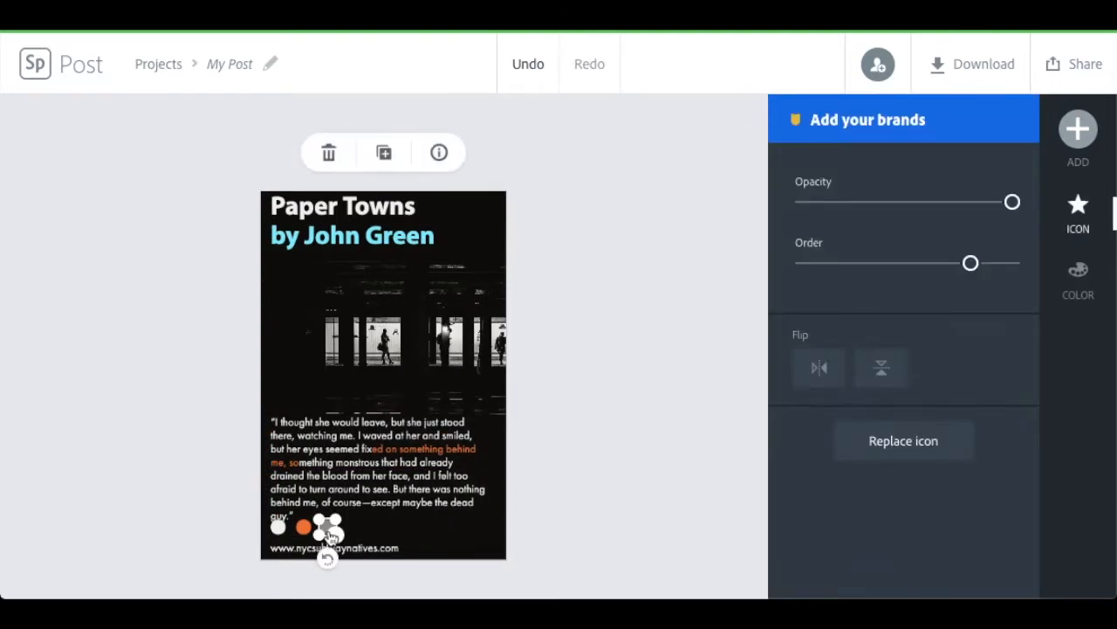
left_click(332, 154)
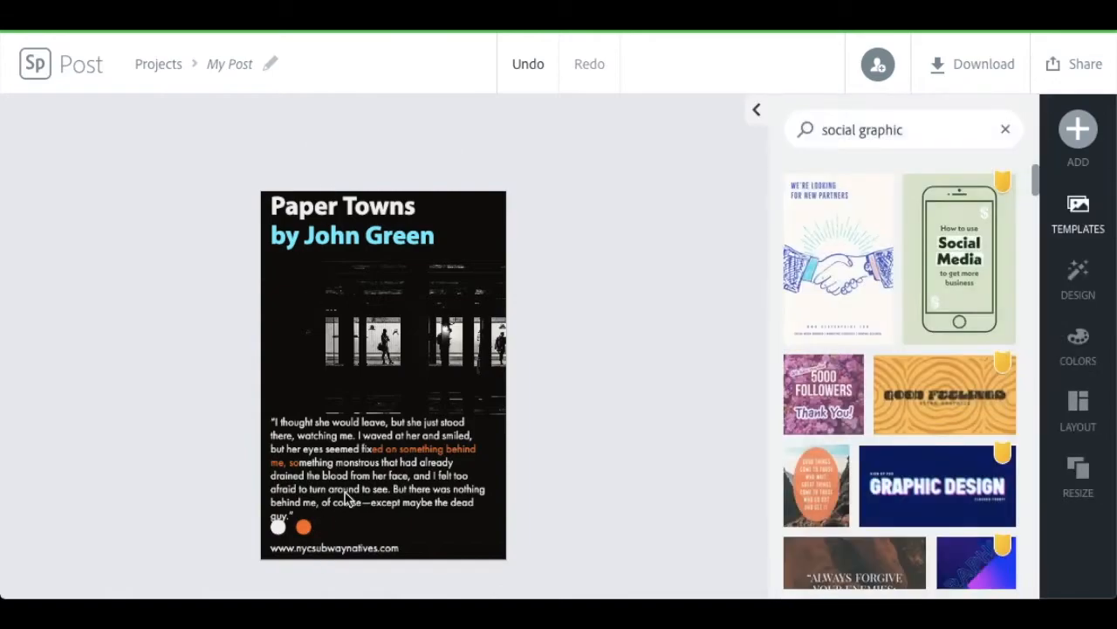
left_click(304, 526)
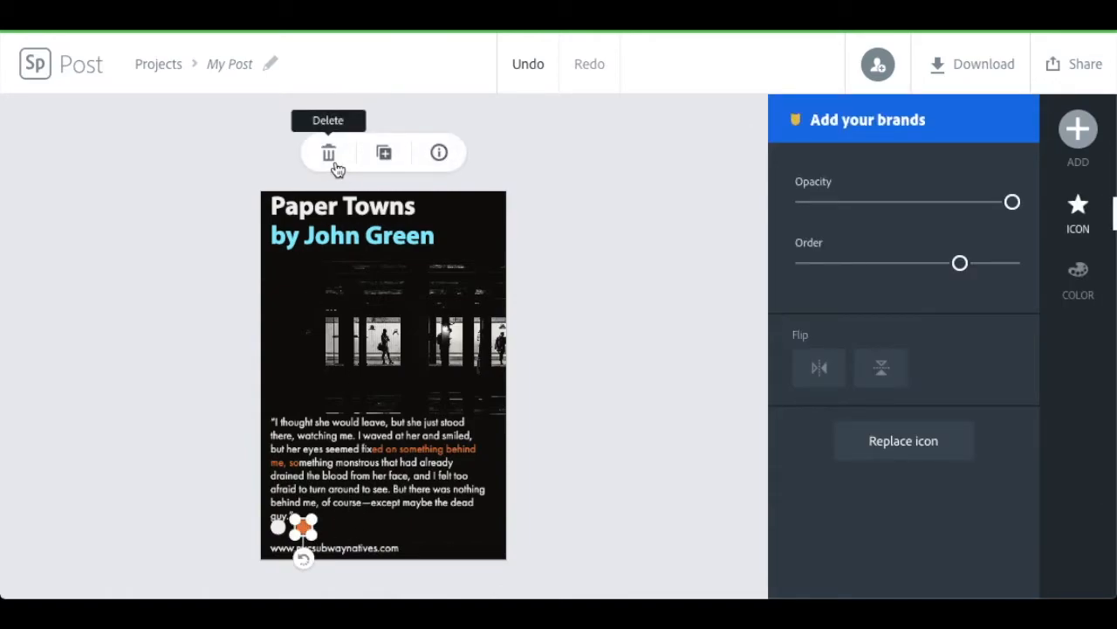
left_click(338, 165)
left_click(278, 529)
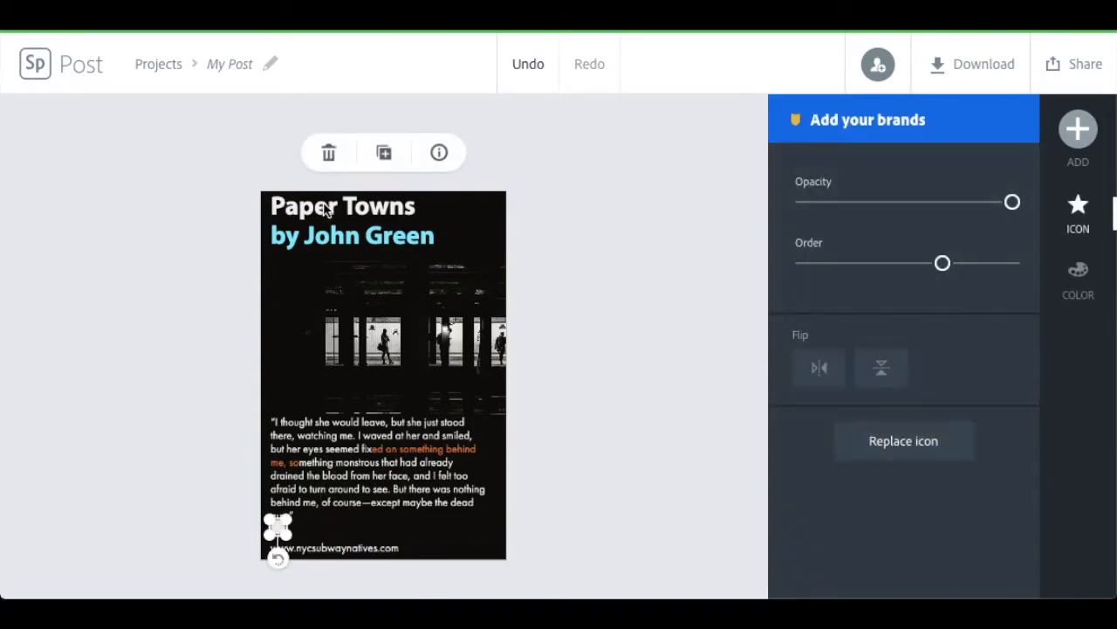
left_click(333, 155)
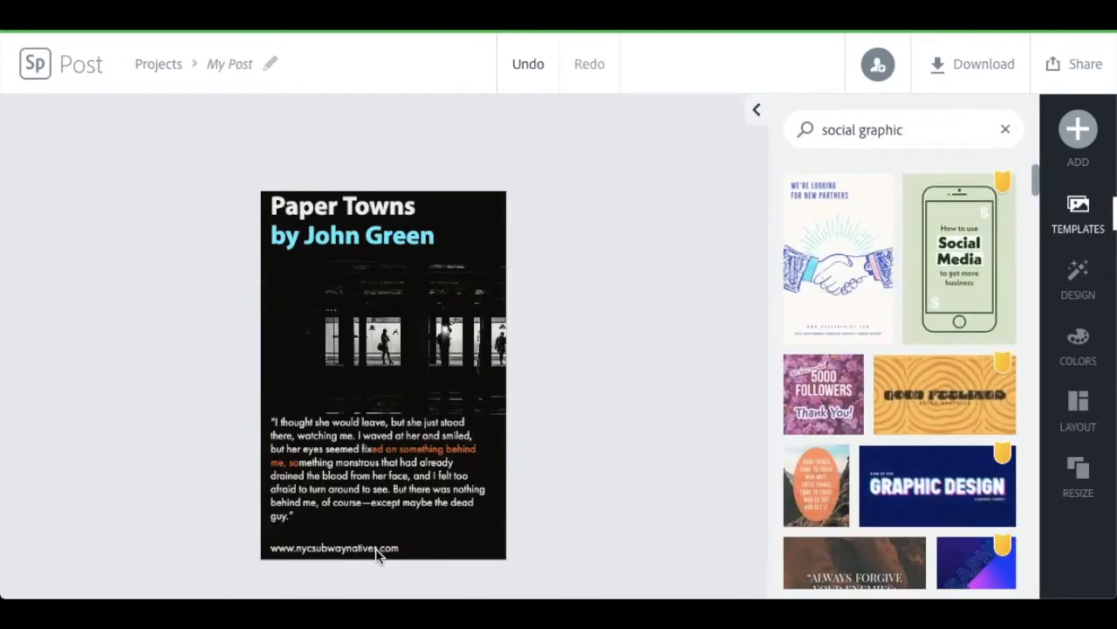
left_click(376, 548)
left_click(328, 158)
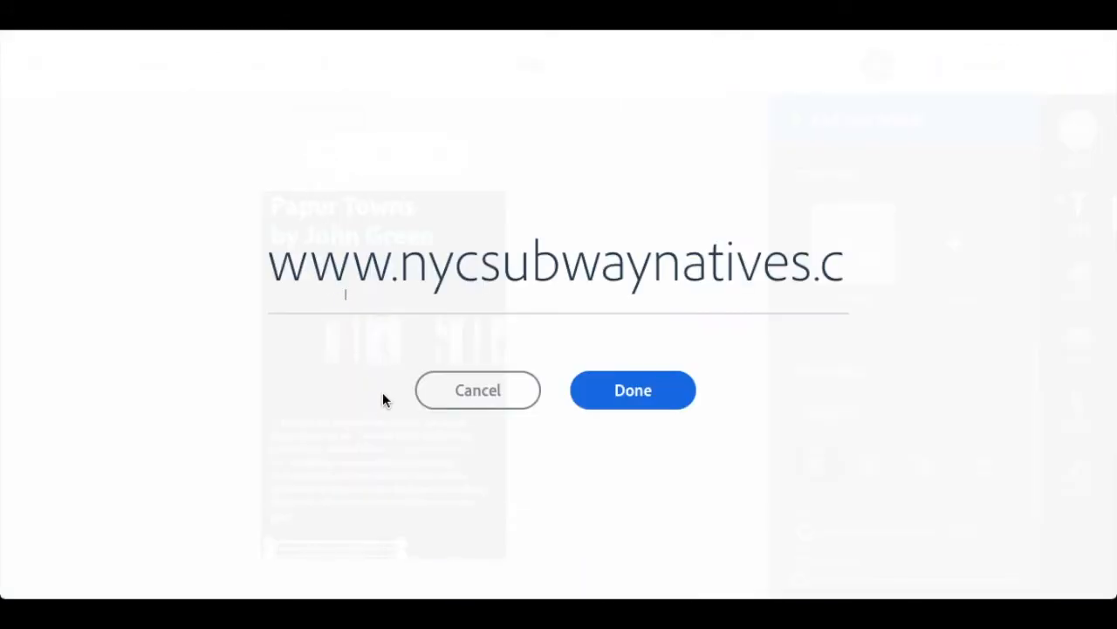
left_click(474, 394)
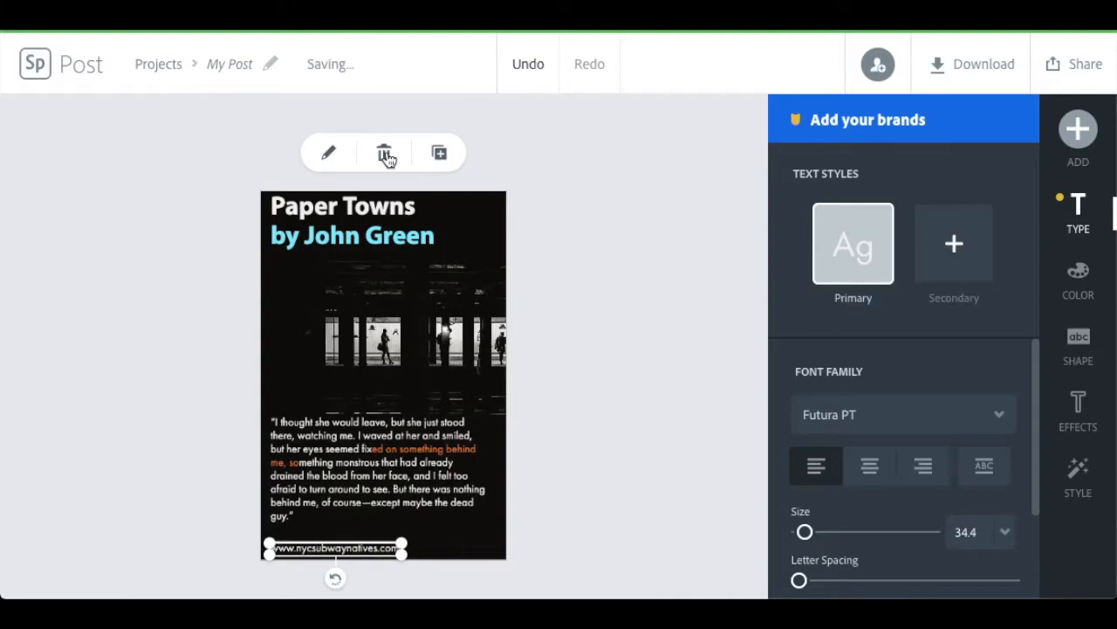
left_click(384, 153)
left_click_drag(354, 457, 355, 478)
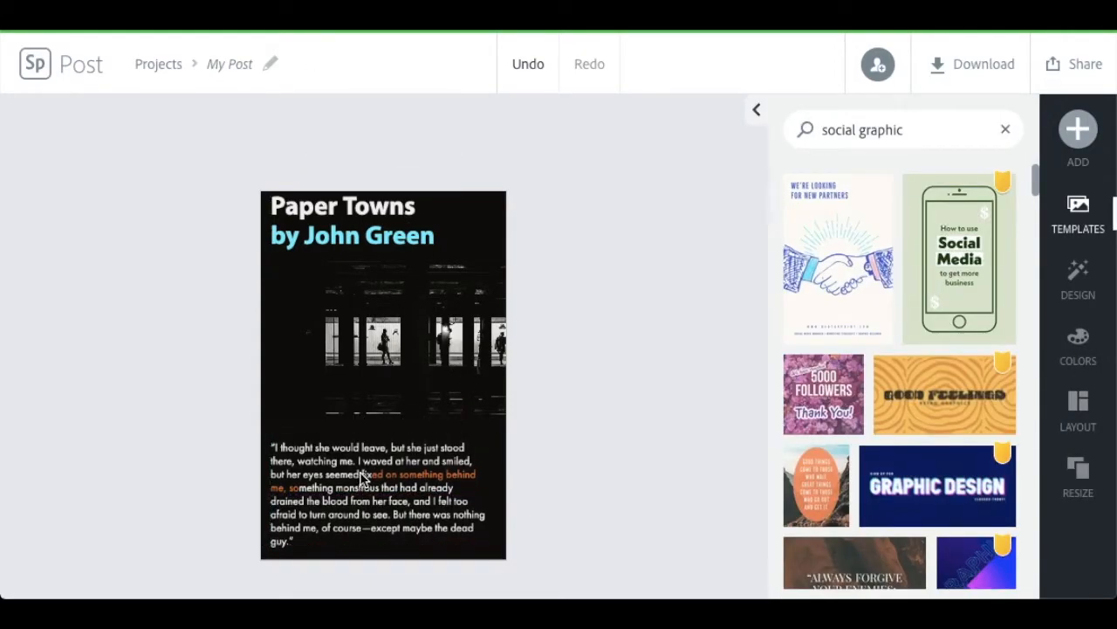
Step: Apply the secondary text style to "her eyes seemed fixed" through "from her face," and to "the dead guy." in the passage
left_click(404, 489)
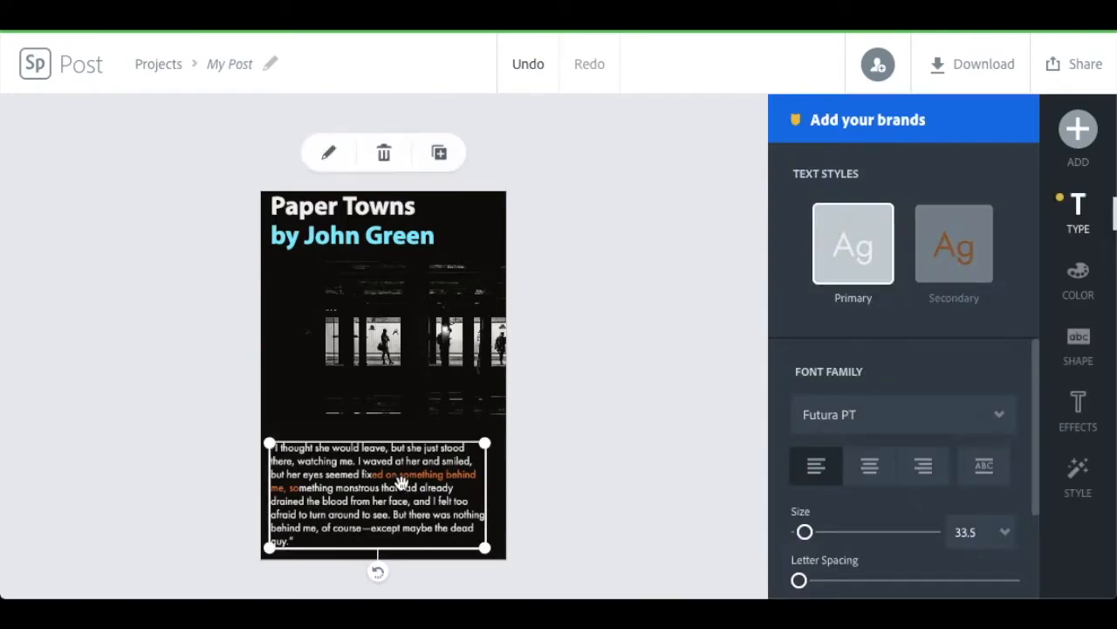
left_click(971, 254)
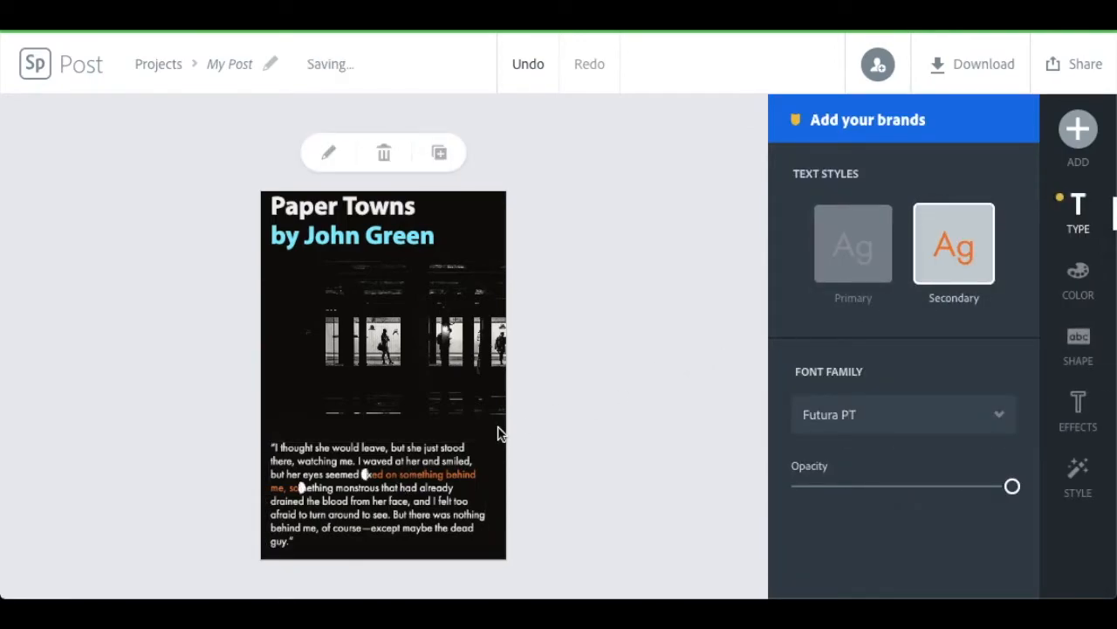
left_click_drag(367, 479, 299, 478)
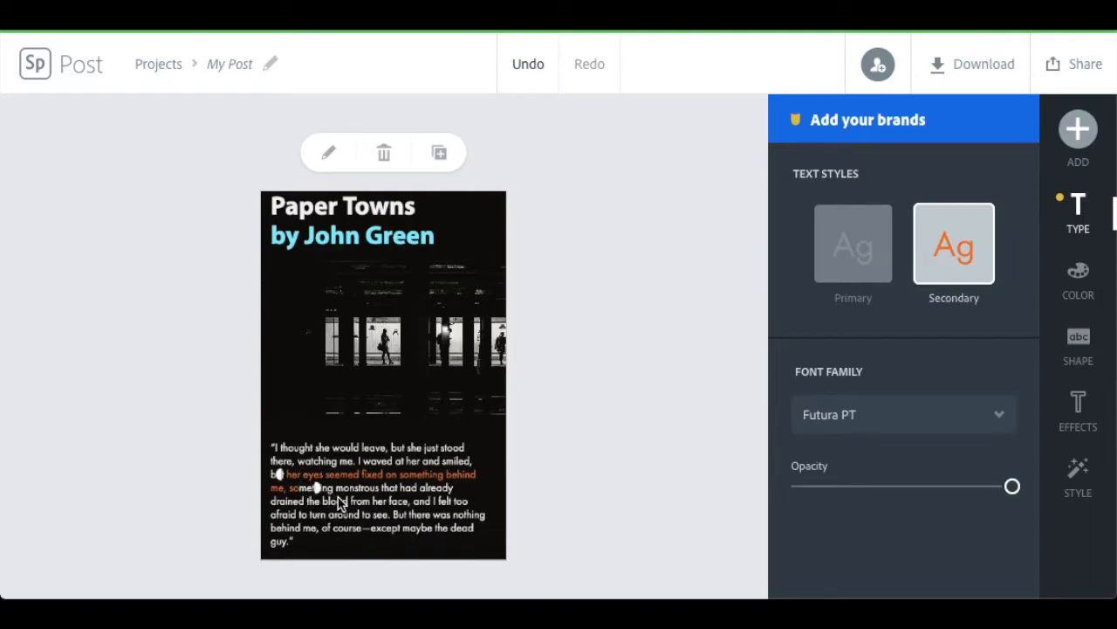
left_click_drag(356, 513, 407, 512)
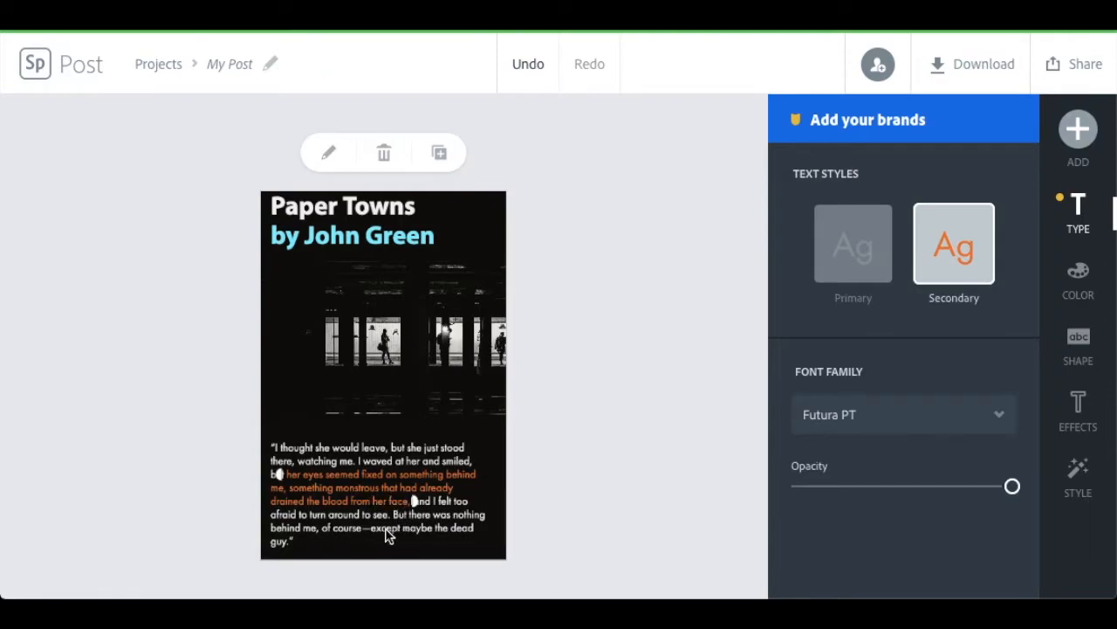
left_click_drag(437, 533, 474, 530)
left_click_drag(279, 543, 297, 543)
Step: Recolor the passage's secondary text style with the suggested light cyan swatch
mouse_move(965, 276)
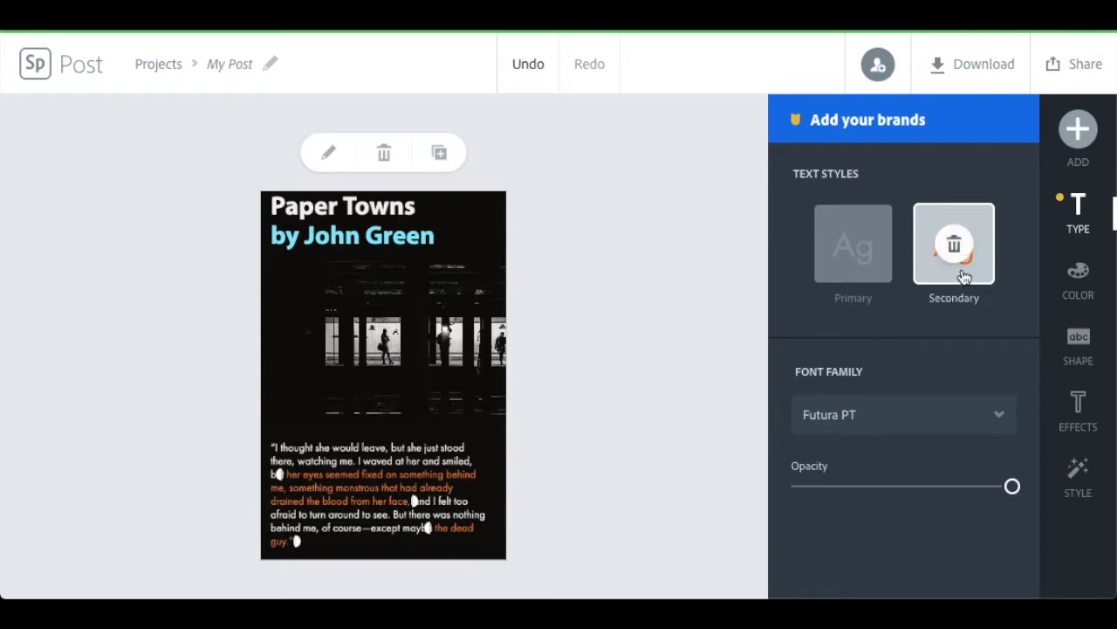
left_click(1094, 288)
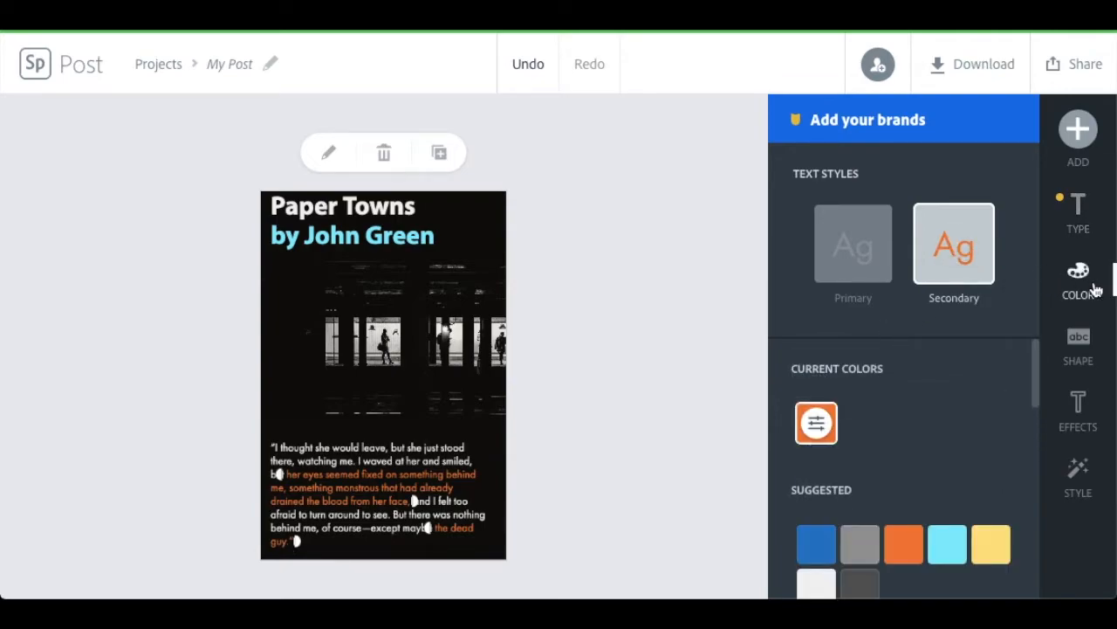
left_click(947, 550)
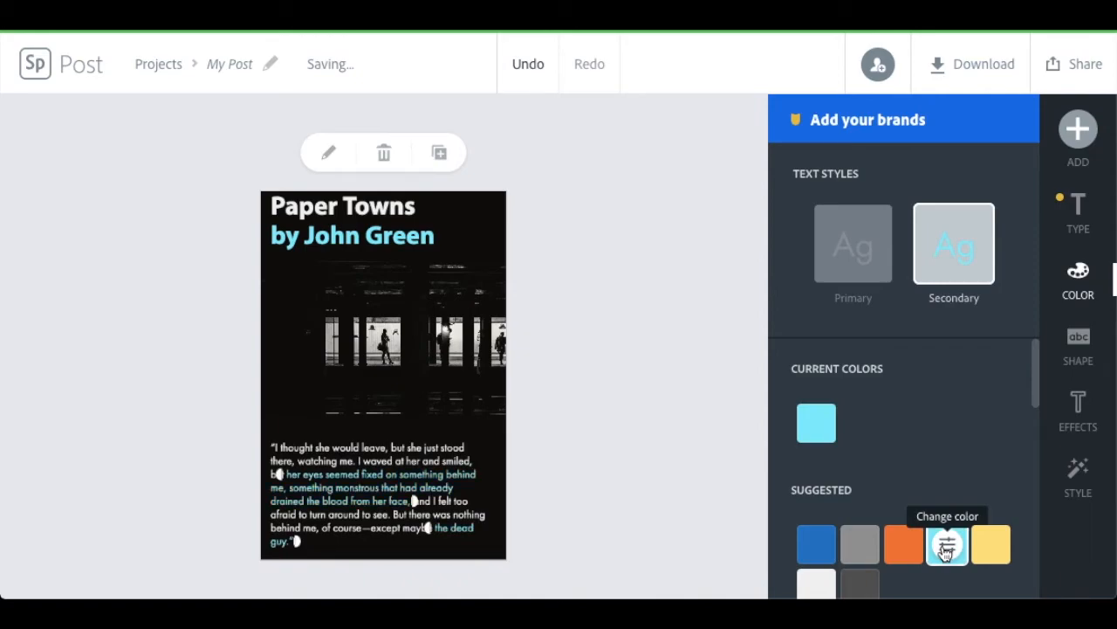
left_click(673, 505)
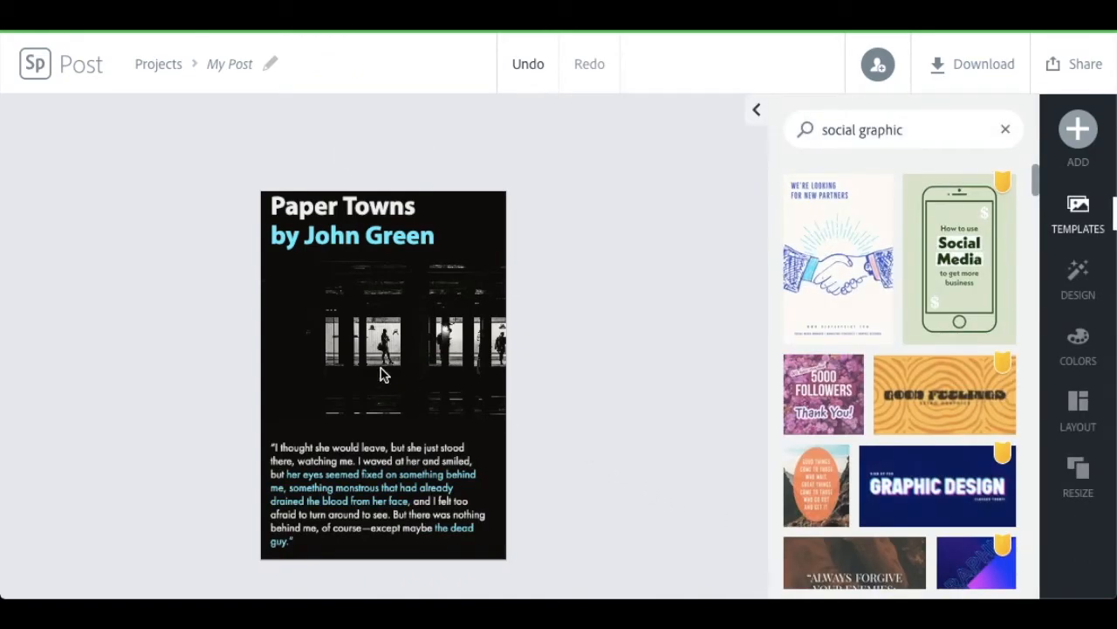
Step: Start replacing the subway photo in the middle of the graphic and search the free photos for "window"
left_click(391, 336)
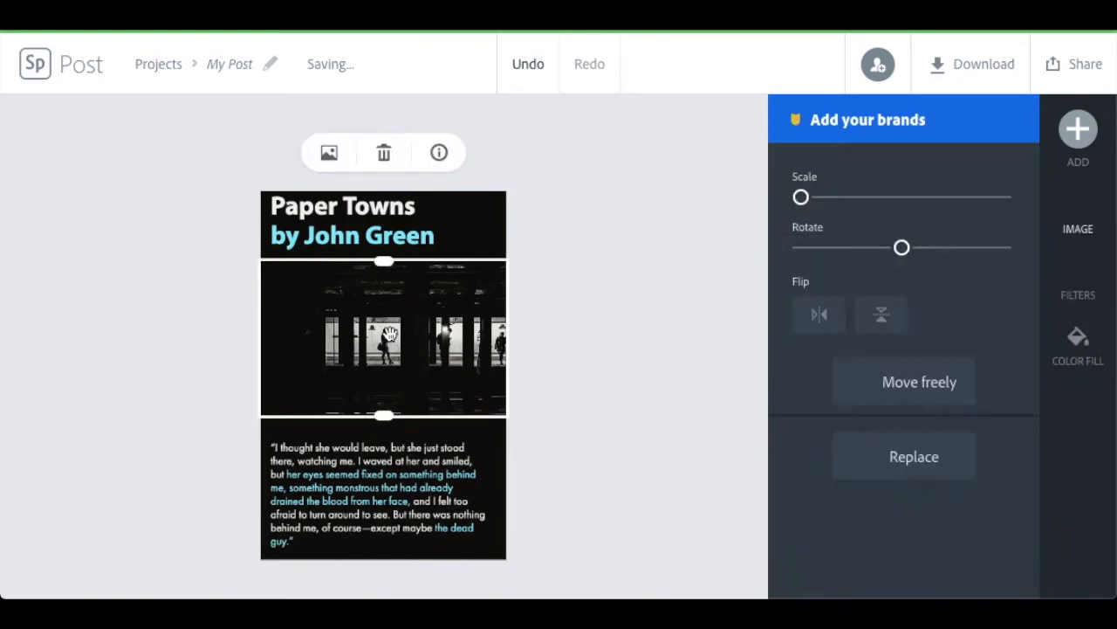
left_click(875, 454)
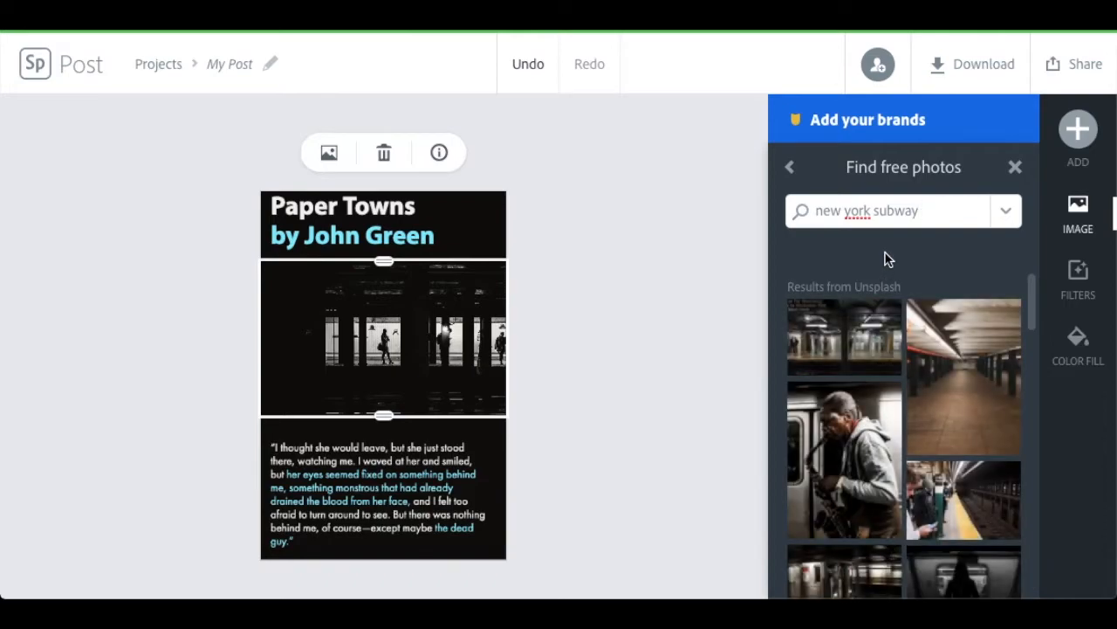
key("super+a")
type("wi")
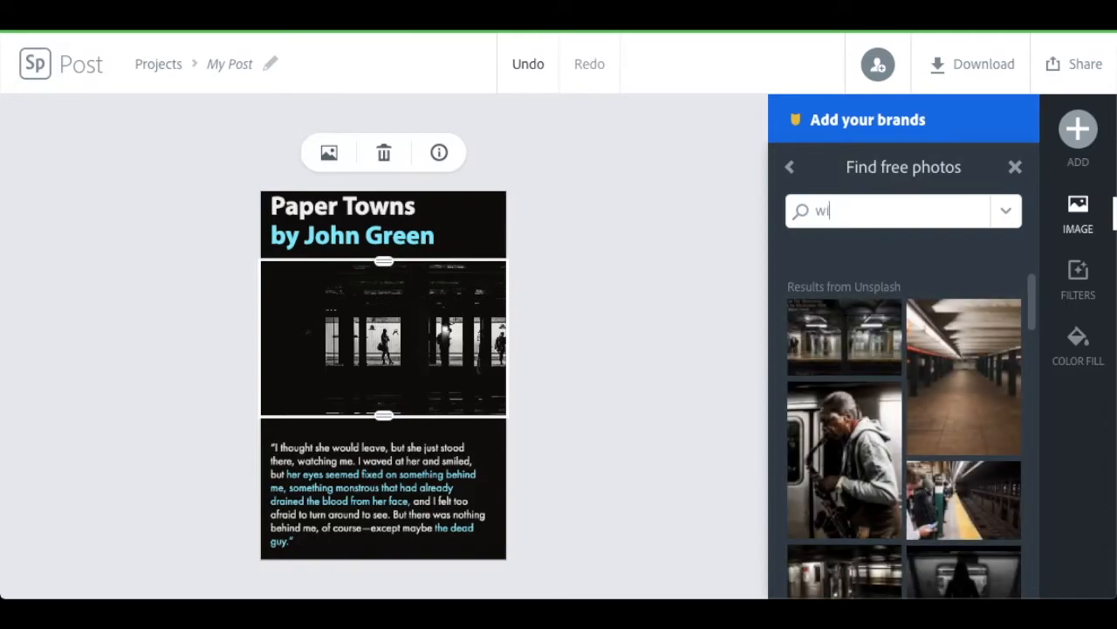
key("Return")
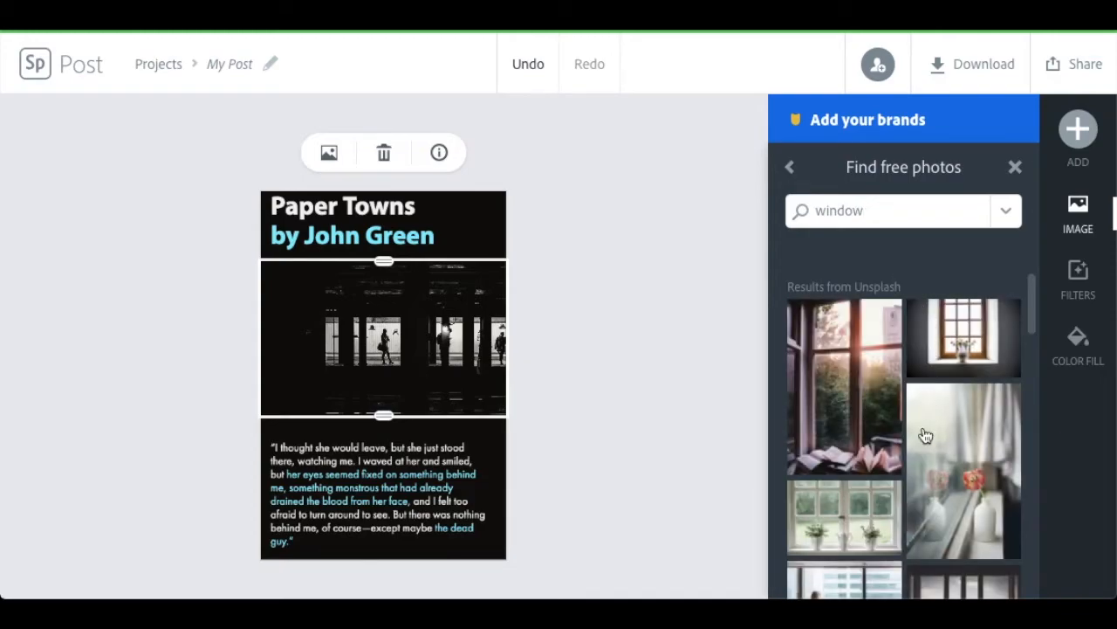
Step: Replace the subway photo with the picture of a hooded person silhouetted in front of a wide window
scroll(899, 472, "down", 5)
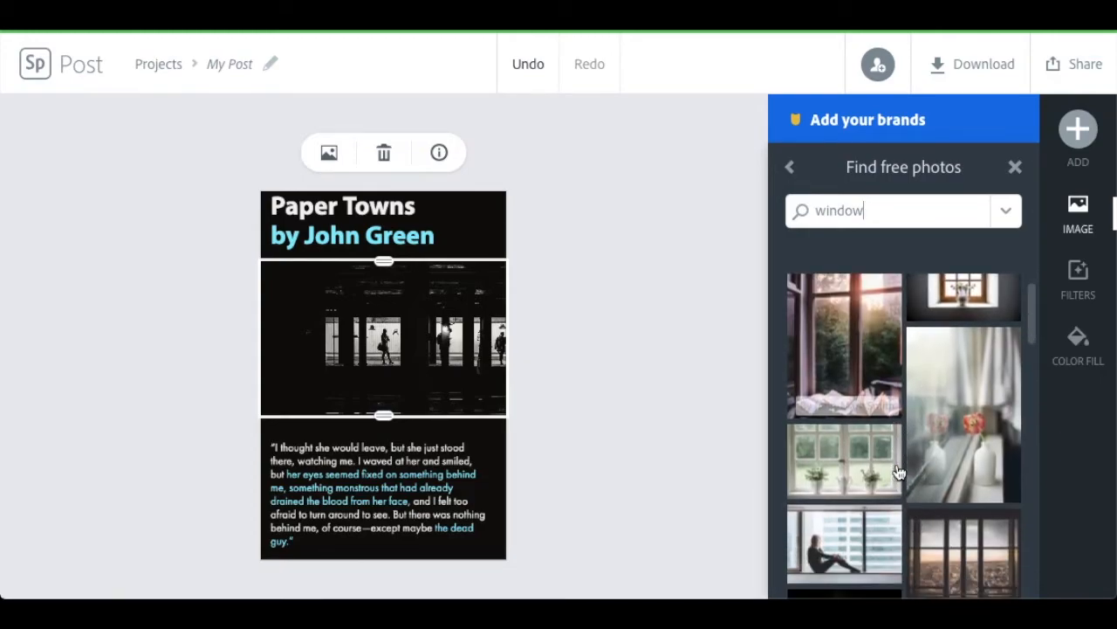
scroll(899, 472, "down", 3)
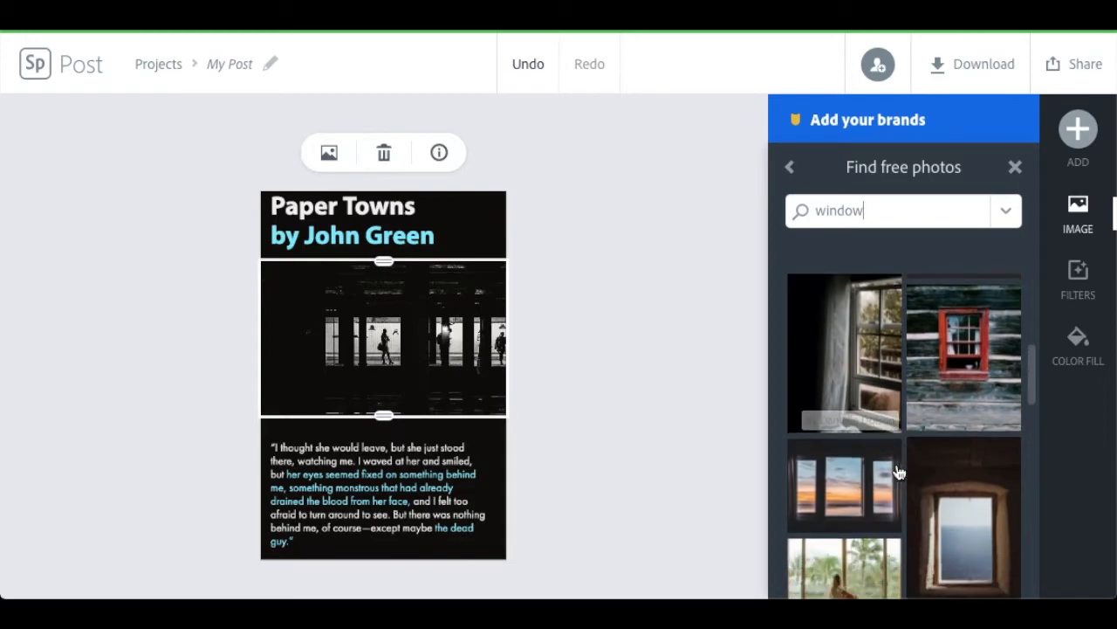
scroll(899, 473, "up", 3)
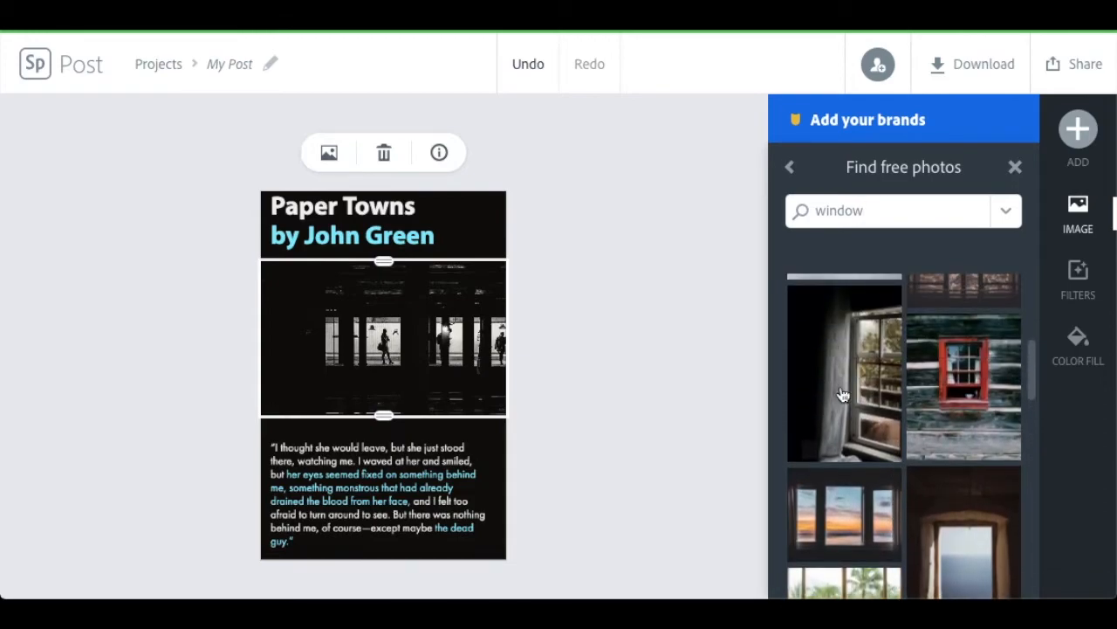
scroll(851, 400, "down", 1)
scroll(852, 400, "down", 5)
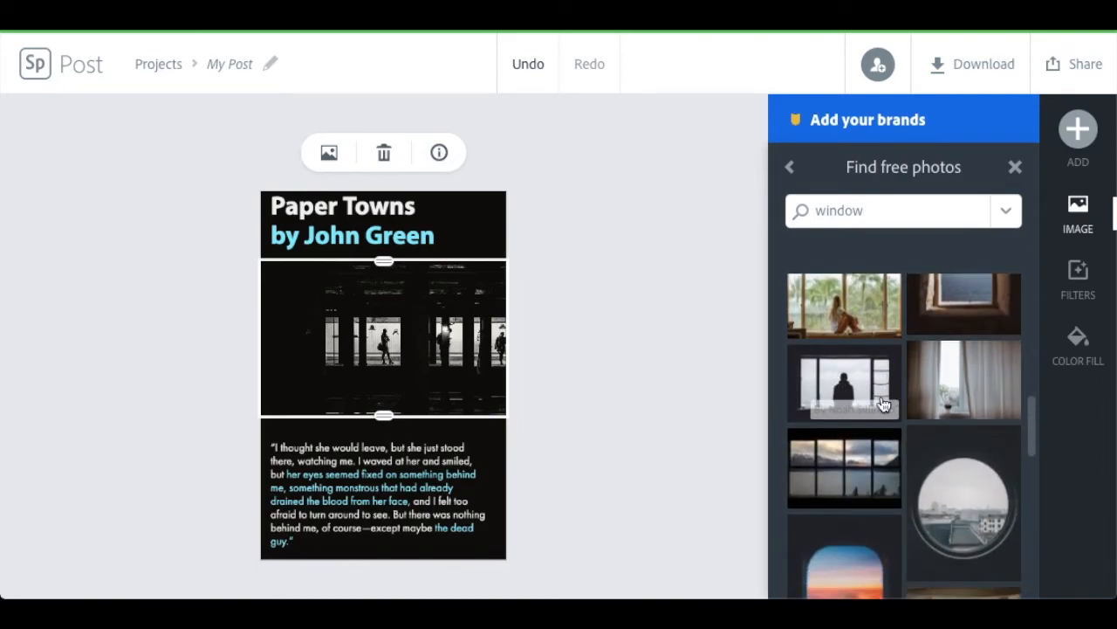
scroll(826, 377, "down", 1)
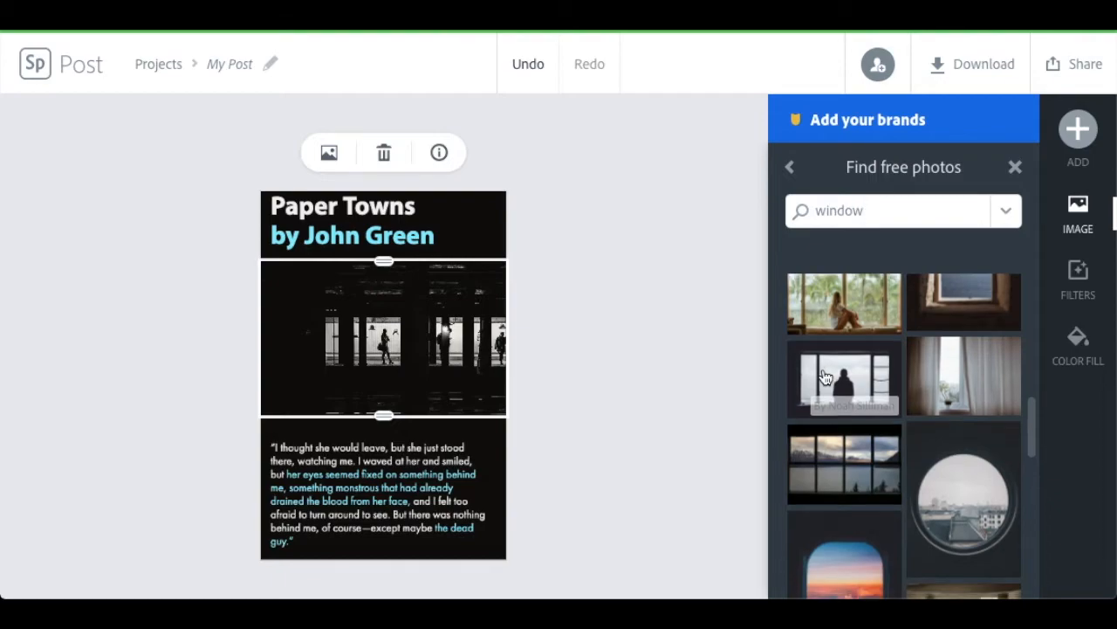
left_click(826, 377)
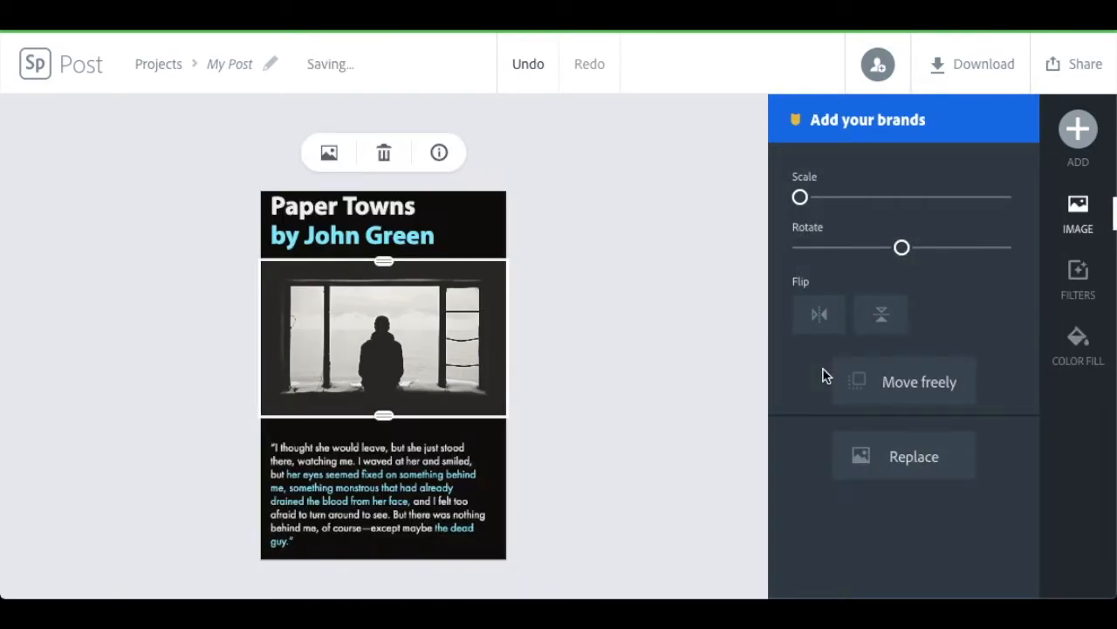
Step: Replace the photo with the picture of two dark-framed, multi-pane windows side by side from the "window" search
left_click(897, 463)
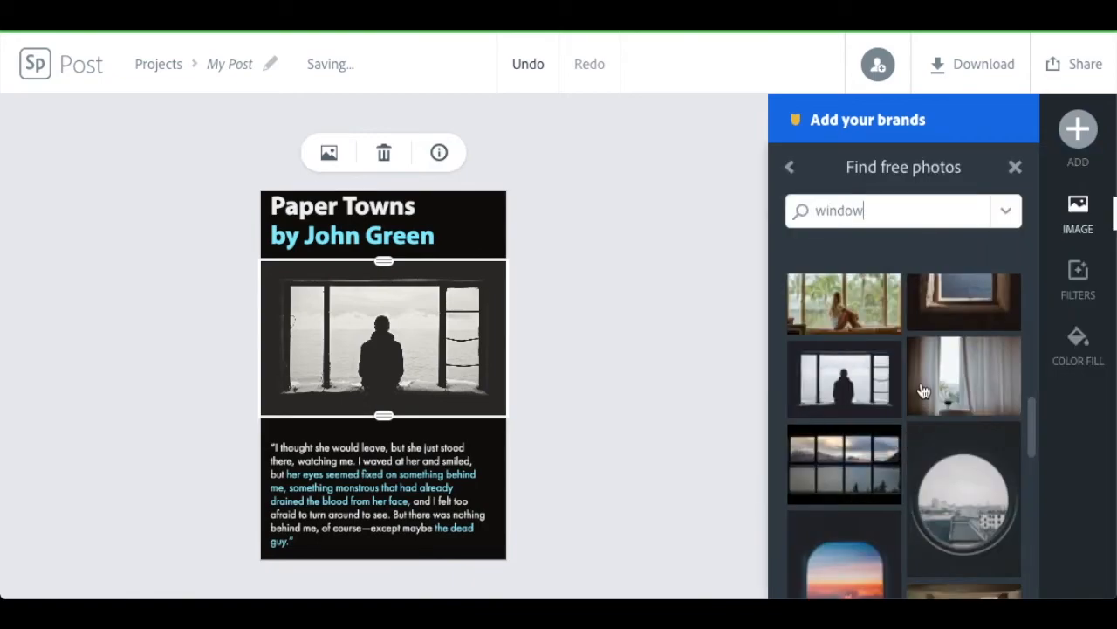
scroll(924, 391, "down", 1)
scroll(924, 390, "down", 2)
scroll(924, 390, "down", 4)
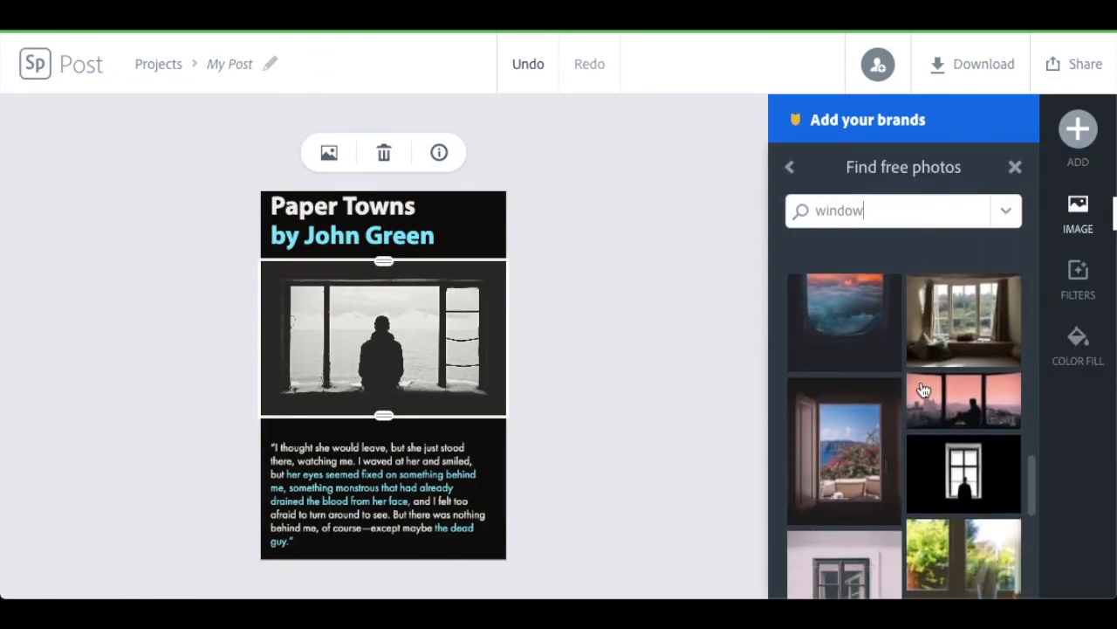
scroll(923, 391, "down", 4)
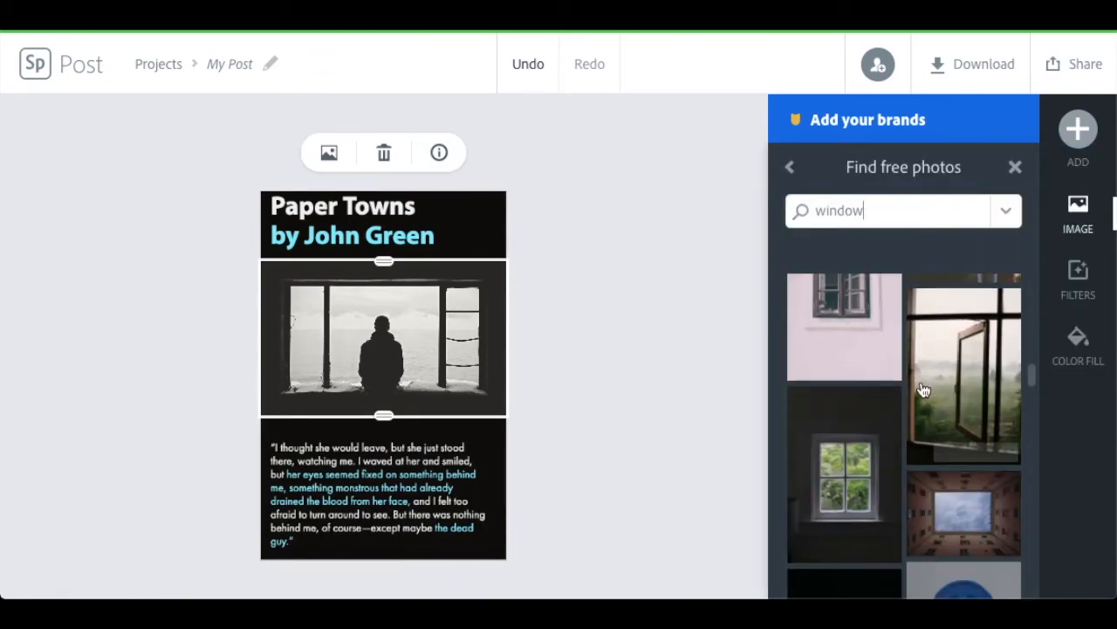
scroll(924, 390, "down", 1)
scroll(924, 391, "up", 3)
scroll(924, 391, "down", 3)
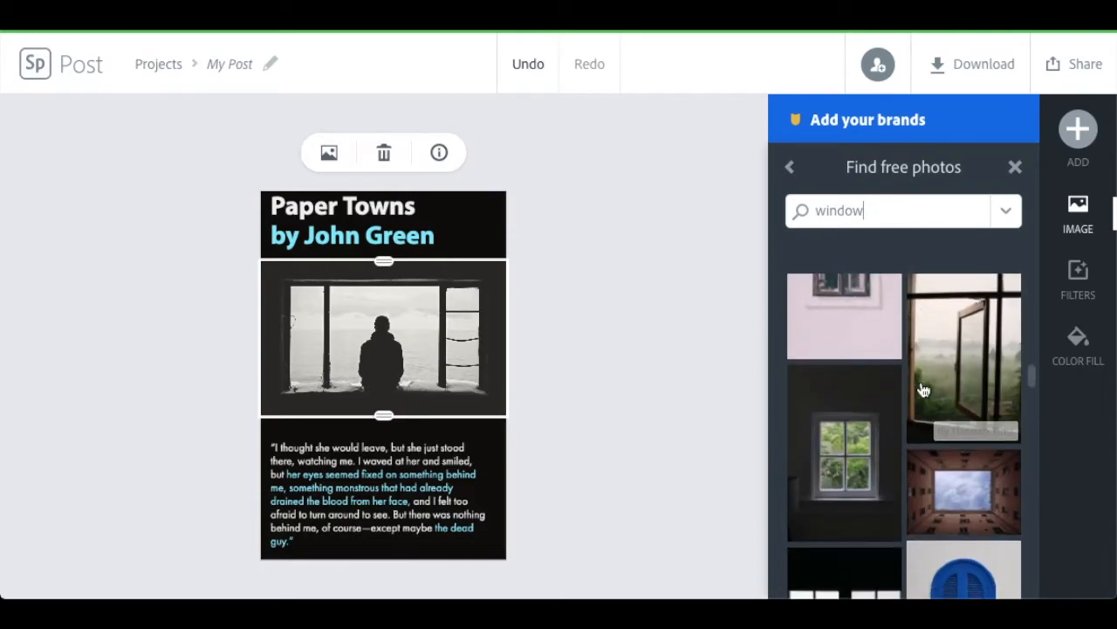
scroll(924, 390, "down", 2)
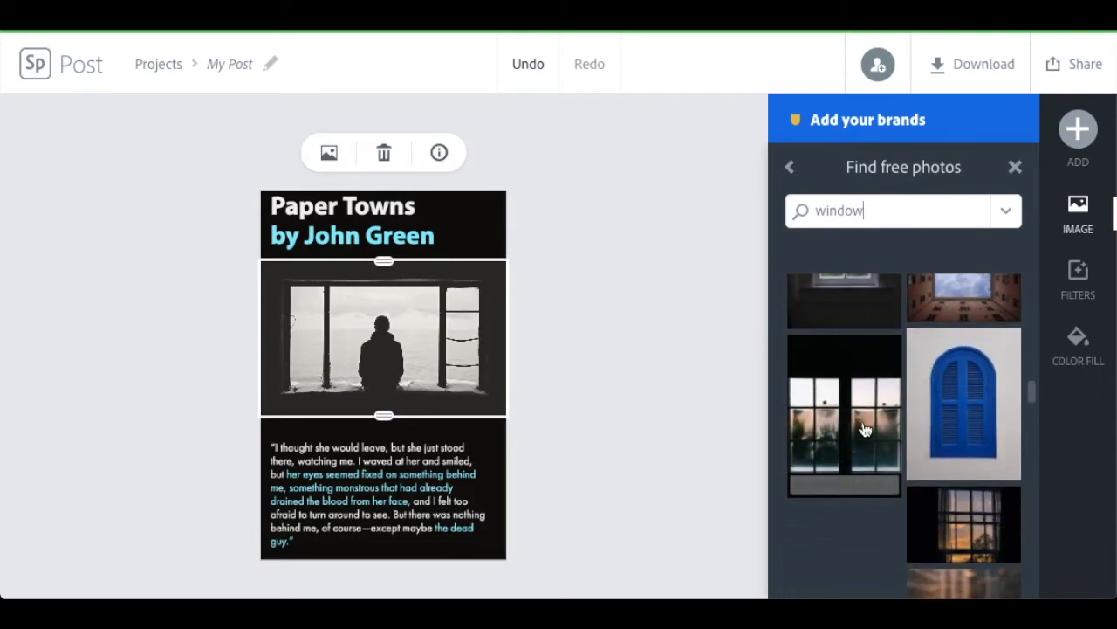
left_click(863, 421)
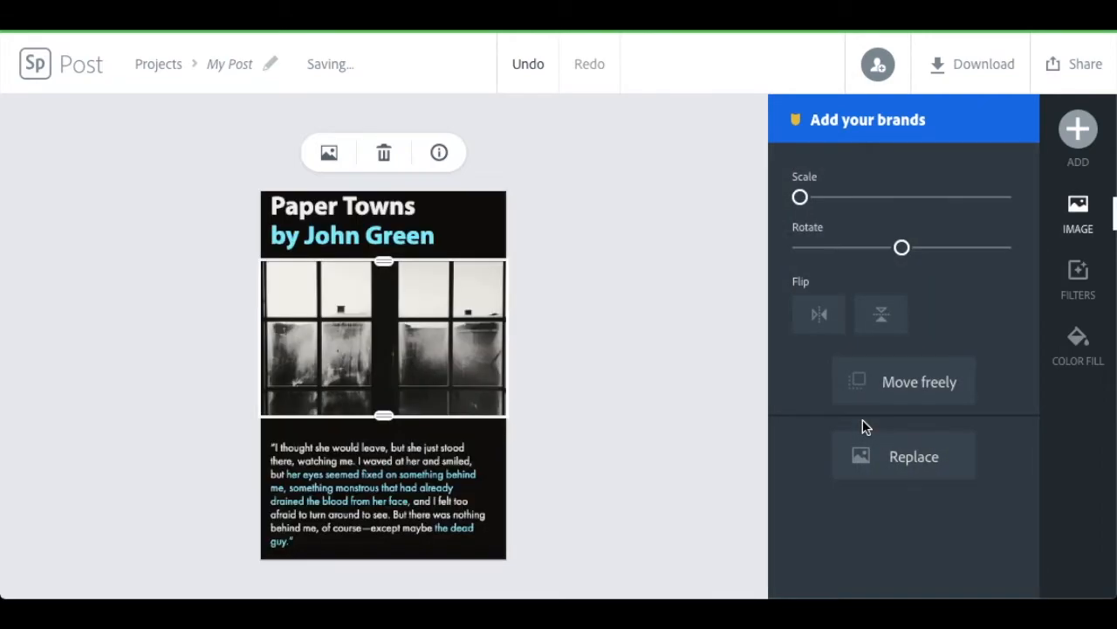
Step: Replace the photo with the picture of a person silhouetted at a single bright window on a black background
left_click(878, 469)
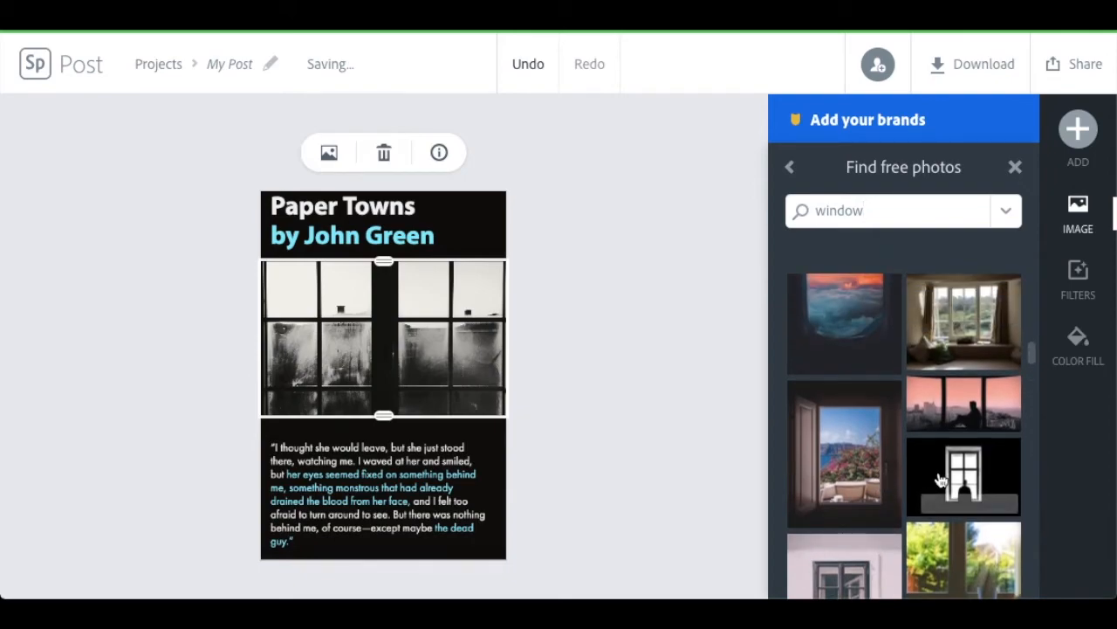
left_click(939, 477)
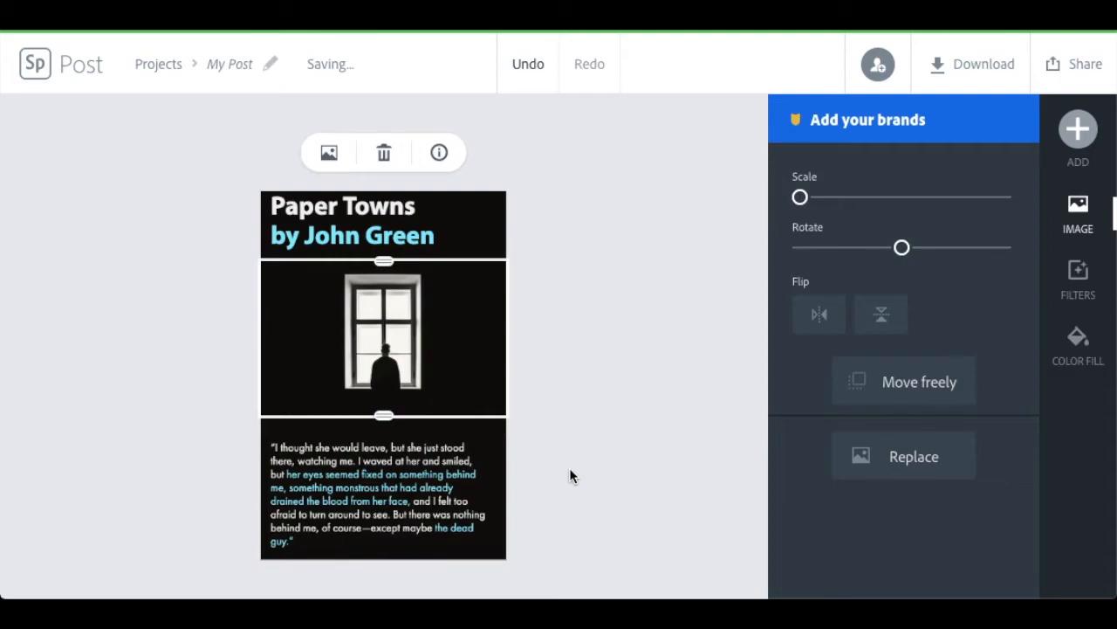
left_click(571, 470)
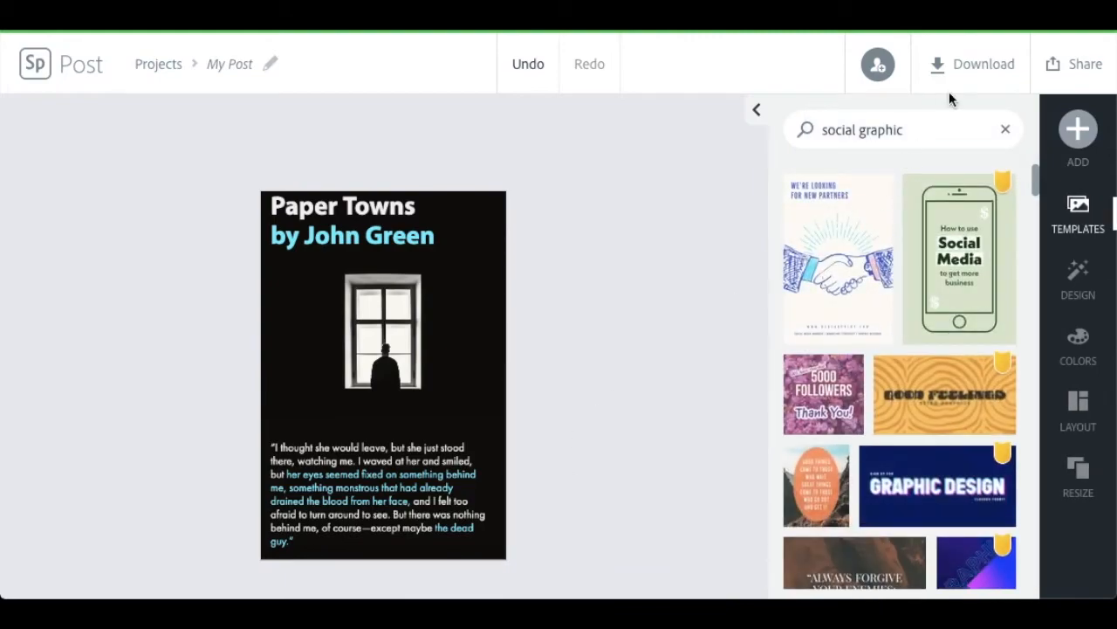
Step: Download the graphic as a PNG and upload the downloaded file My Post (3).png to Google Drive
left_click(964, 53)
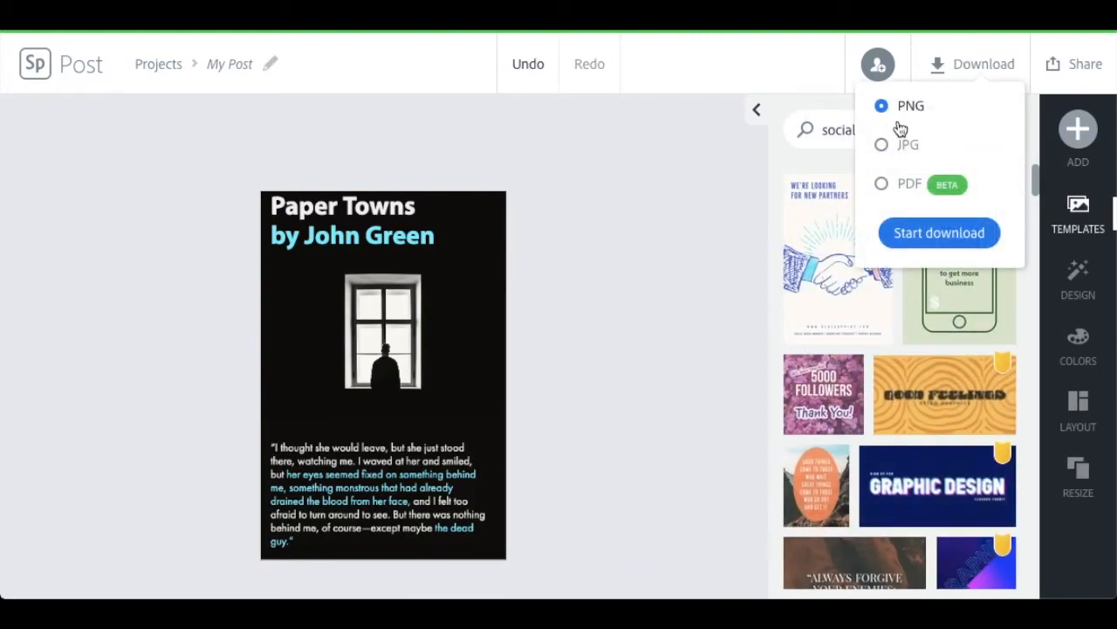
left_click(908, 247)
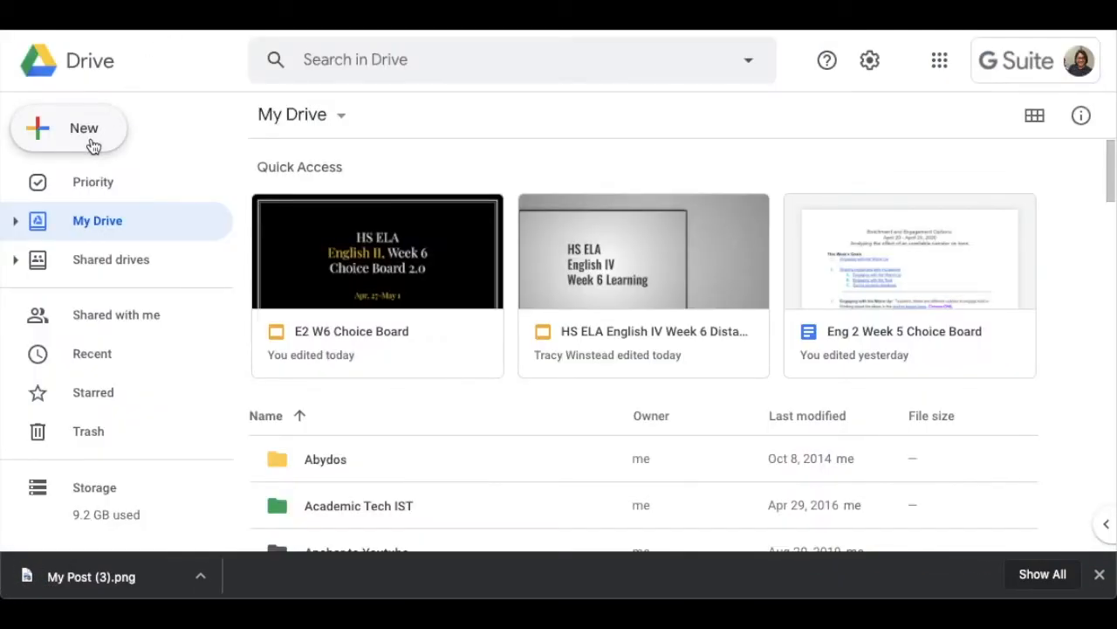
left_click(93, 145)
left_click(101, 172)
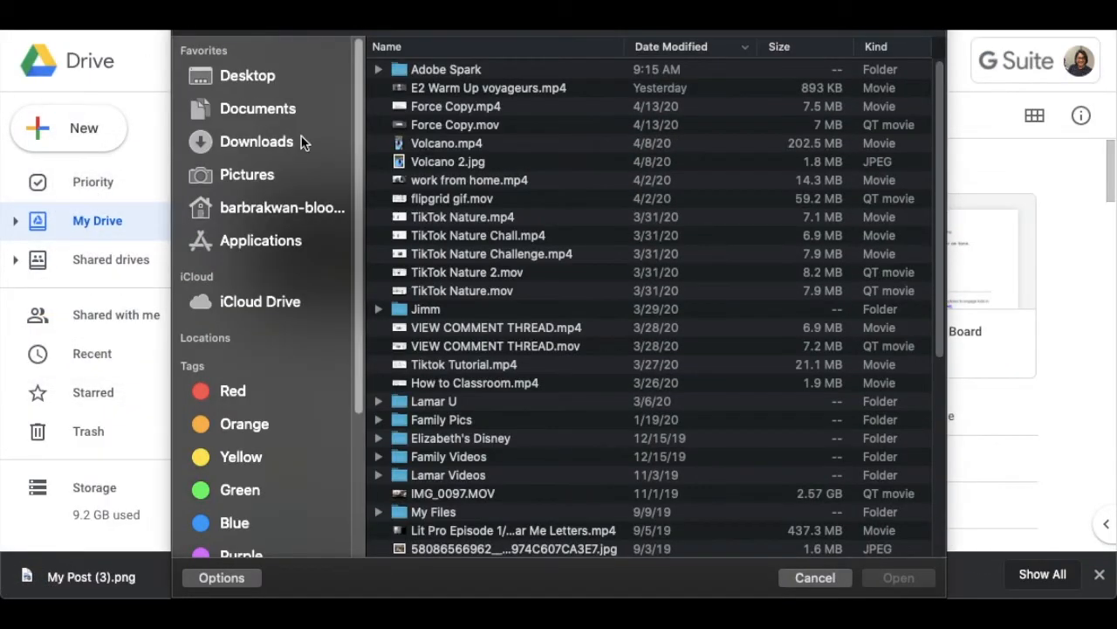
left_click(523, 69)
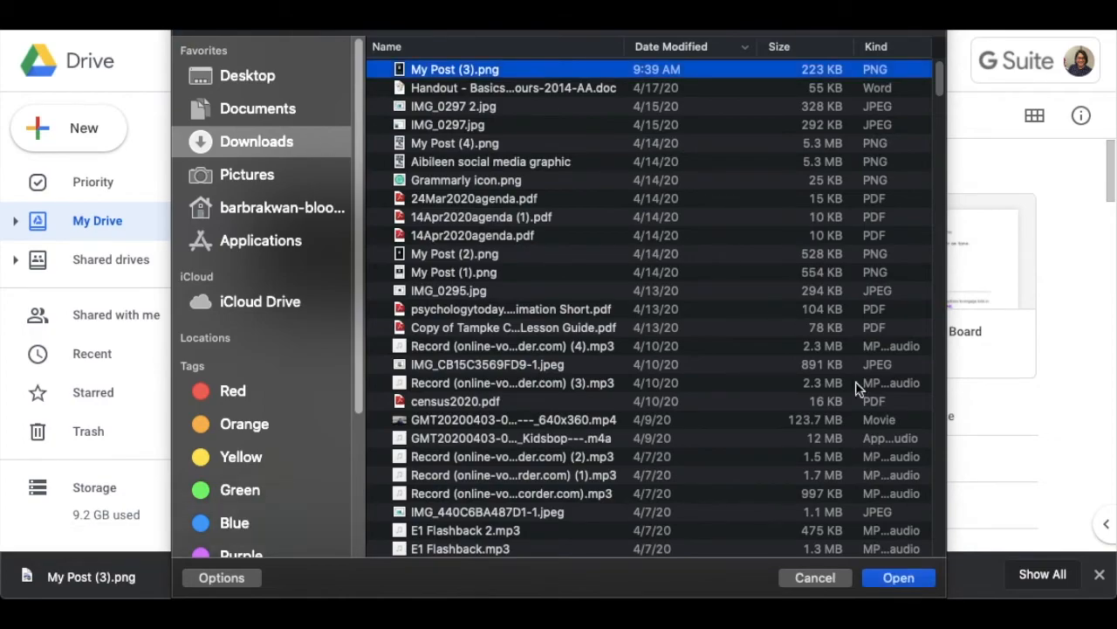
left_click(897, 577)
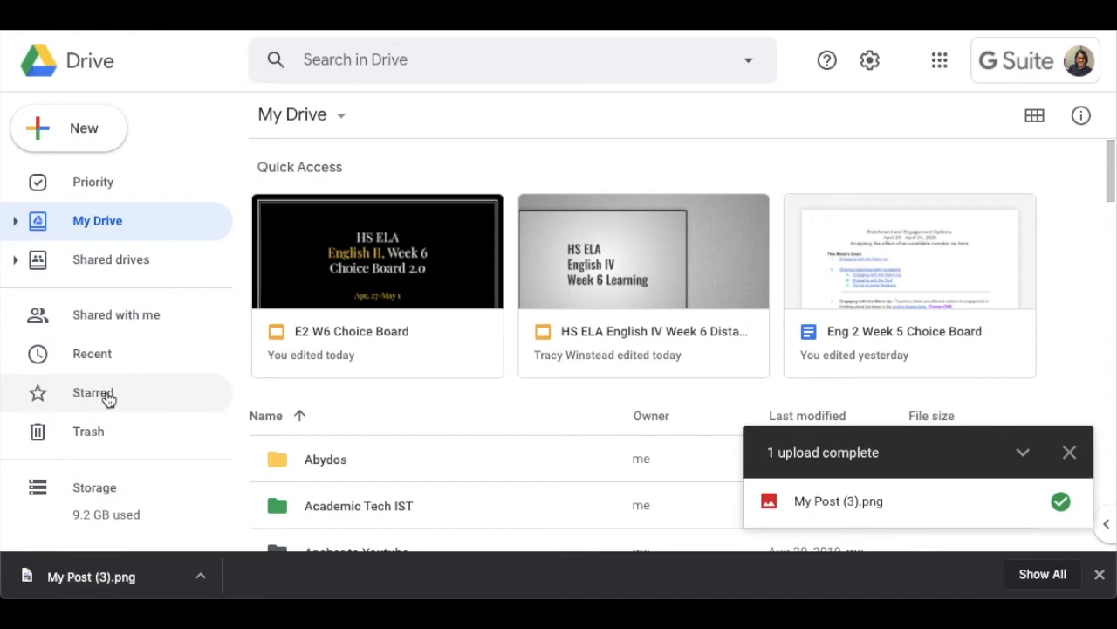
Step: Find the uploaded My Post (3).png among the recent files and rename it "Paper Towns Social Graphic.png"
left_click(98, 358)
left_click(338, 249)
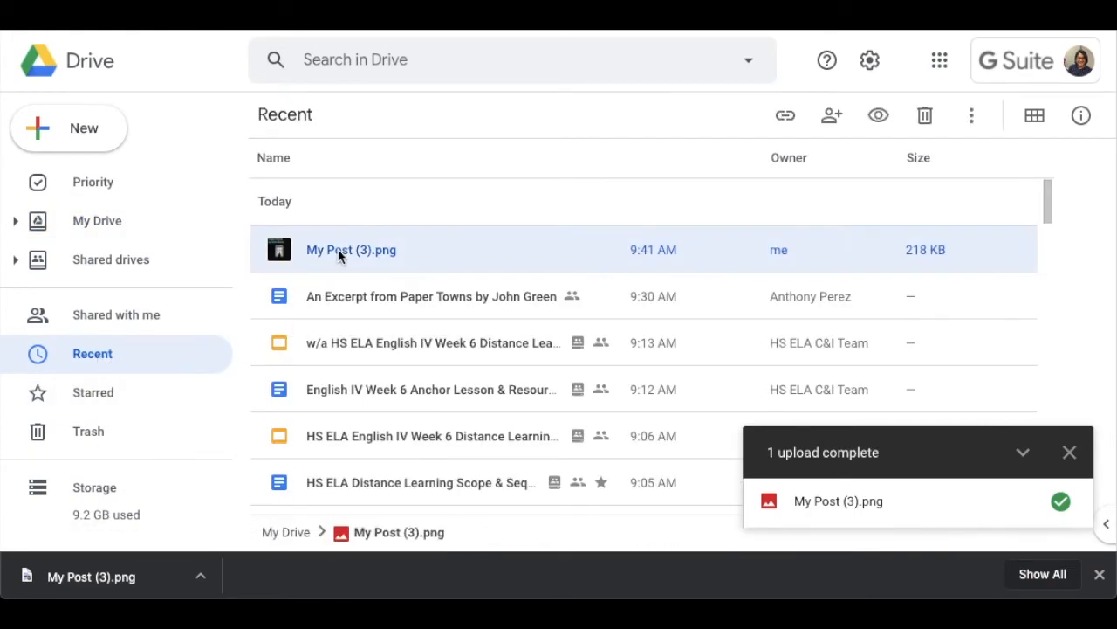
right_click(338, 249)
left_click(409, 366)
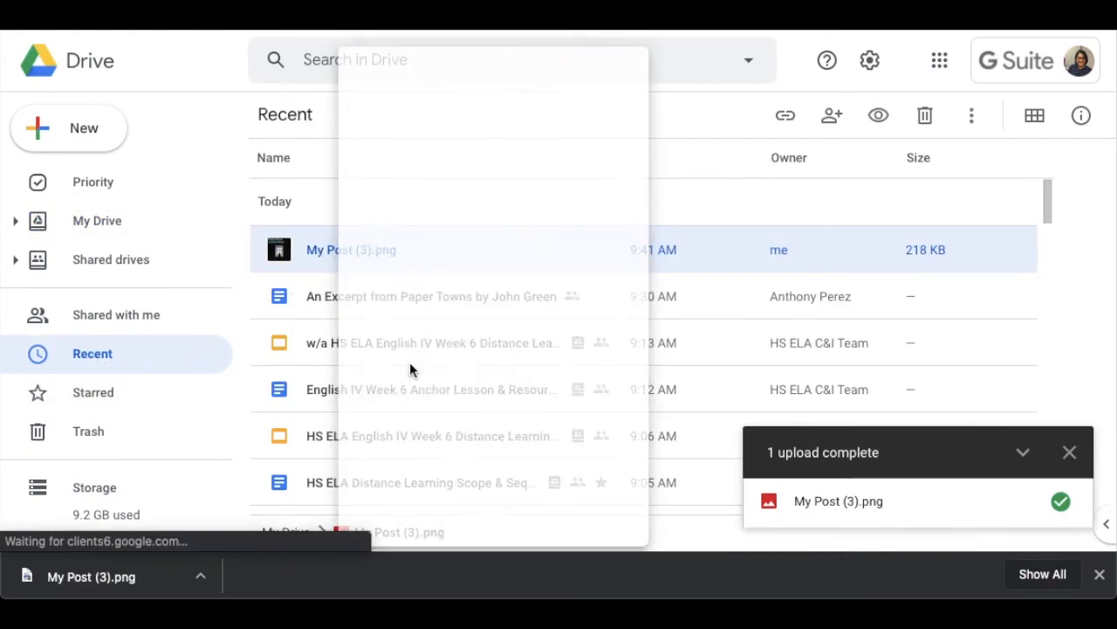
type("Paper Towns SO")
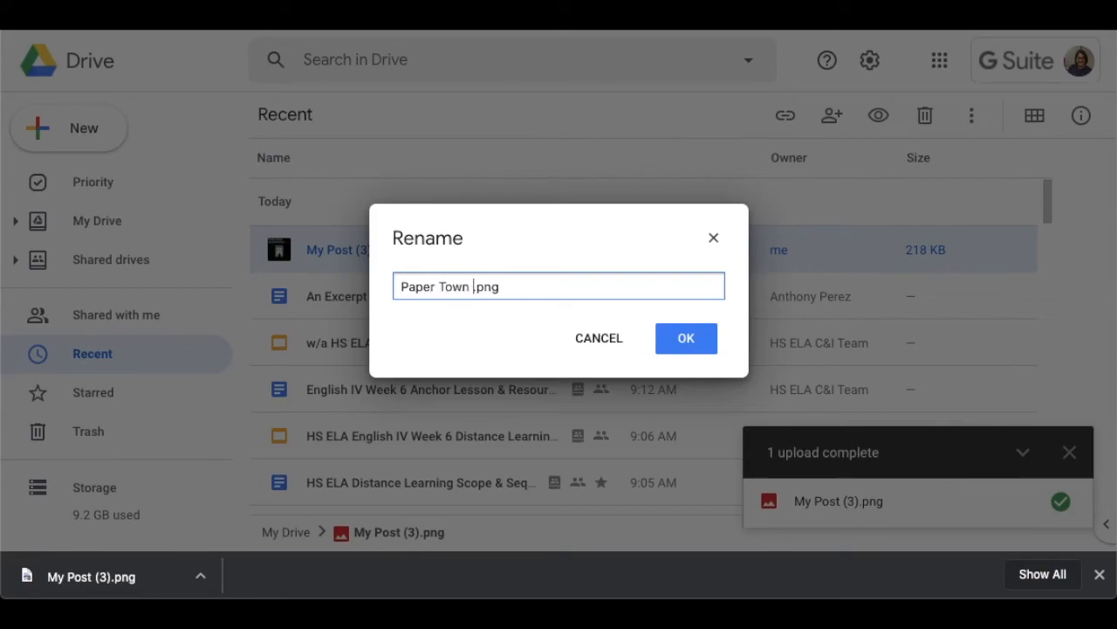
key("BackSpace")
type("ocial Graphic")
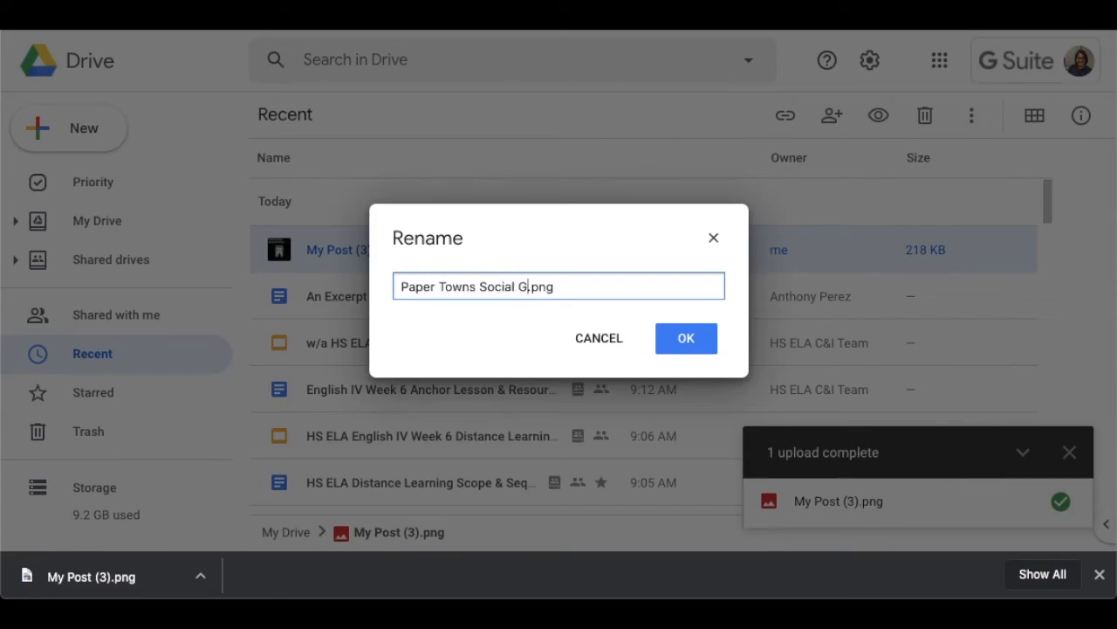
key("Return")
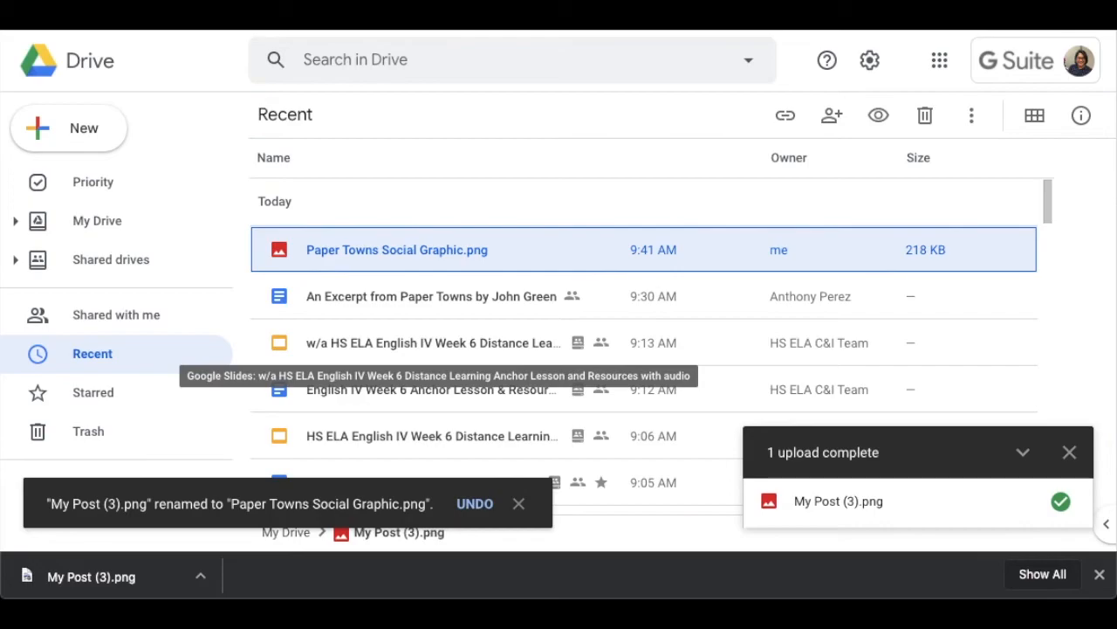
Step: Open Paper Towns Social Graphic.png and mark the "Paper Towns" title as the area for a new comment
double_click(442, 259)
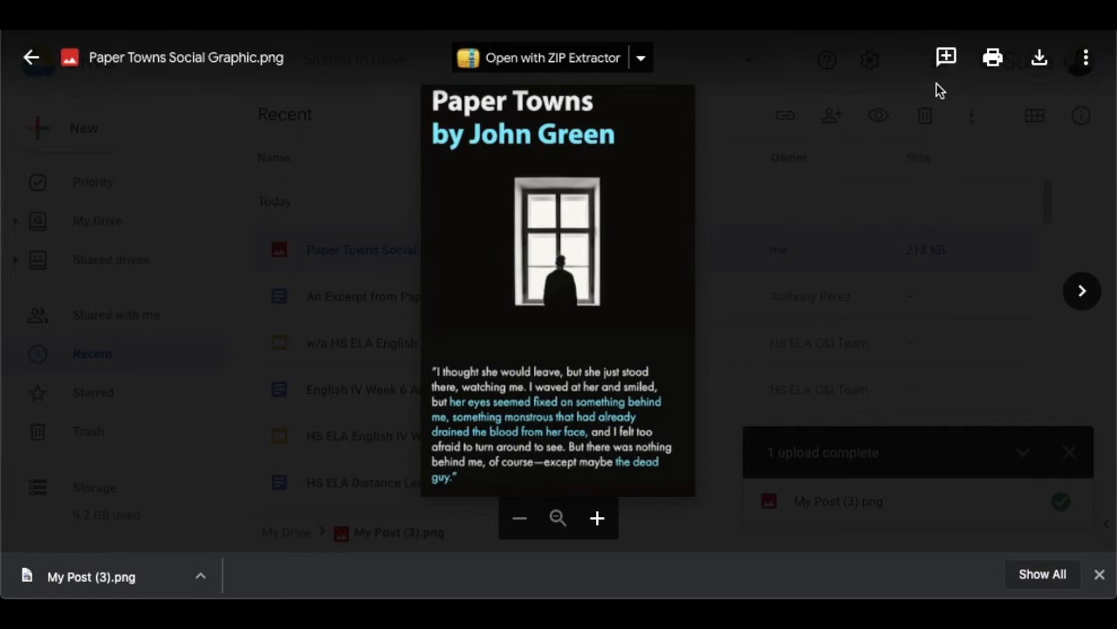
left_click(955, 63)
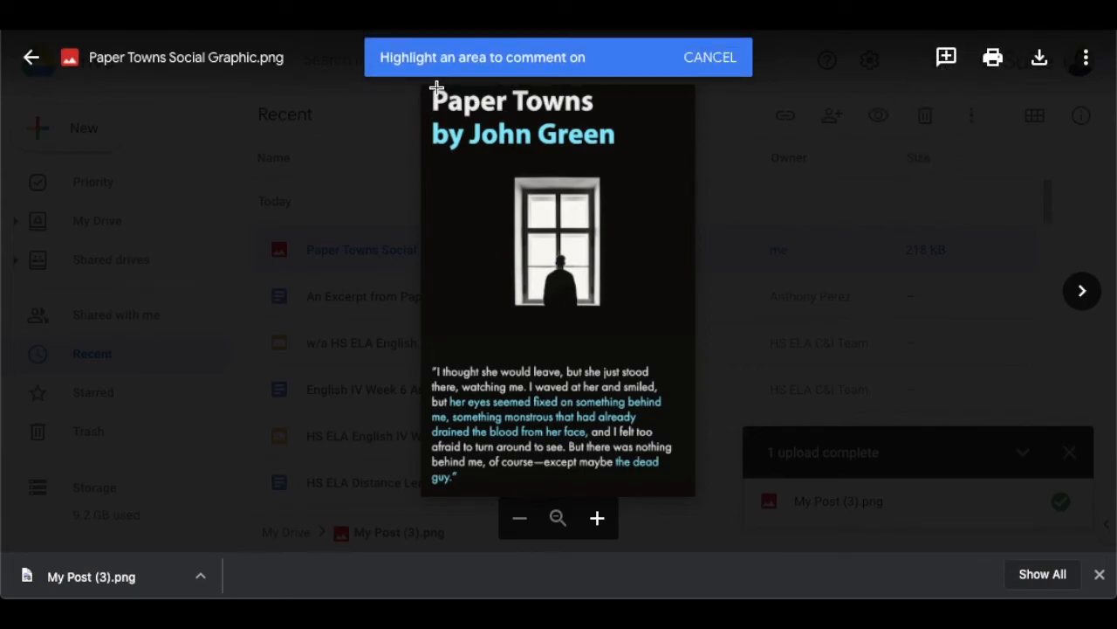
left_click_drag(430, 85, 601, 121)
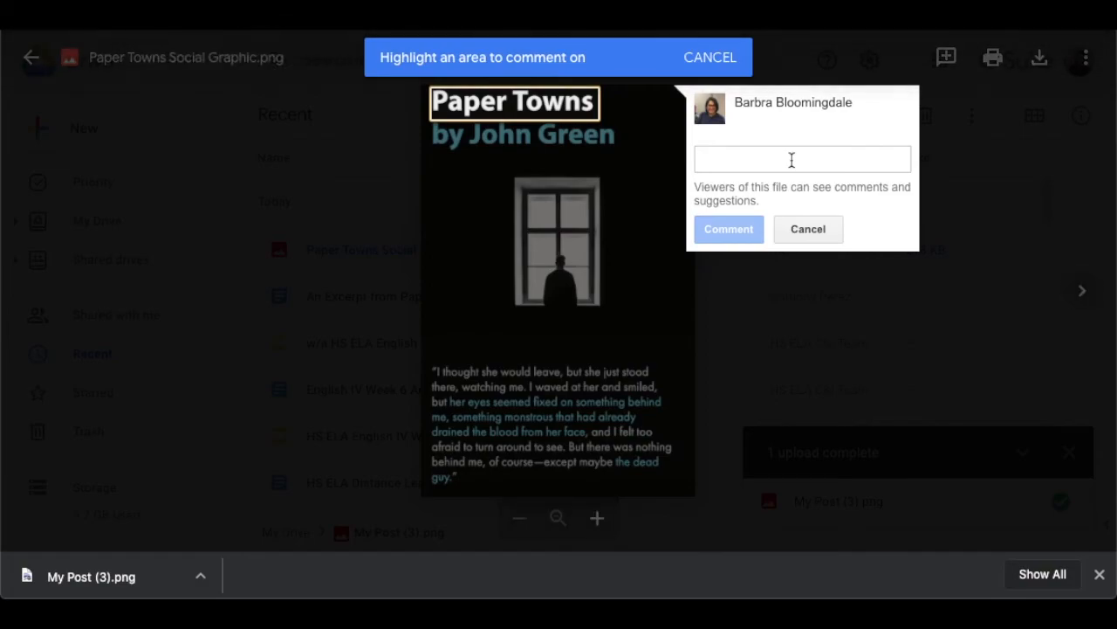
Step: Post the comment "I wanted to create a social media graphic that conveys Quentin's sense of isolation and how haunted he is by his experience..."
type("I")
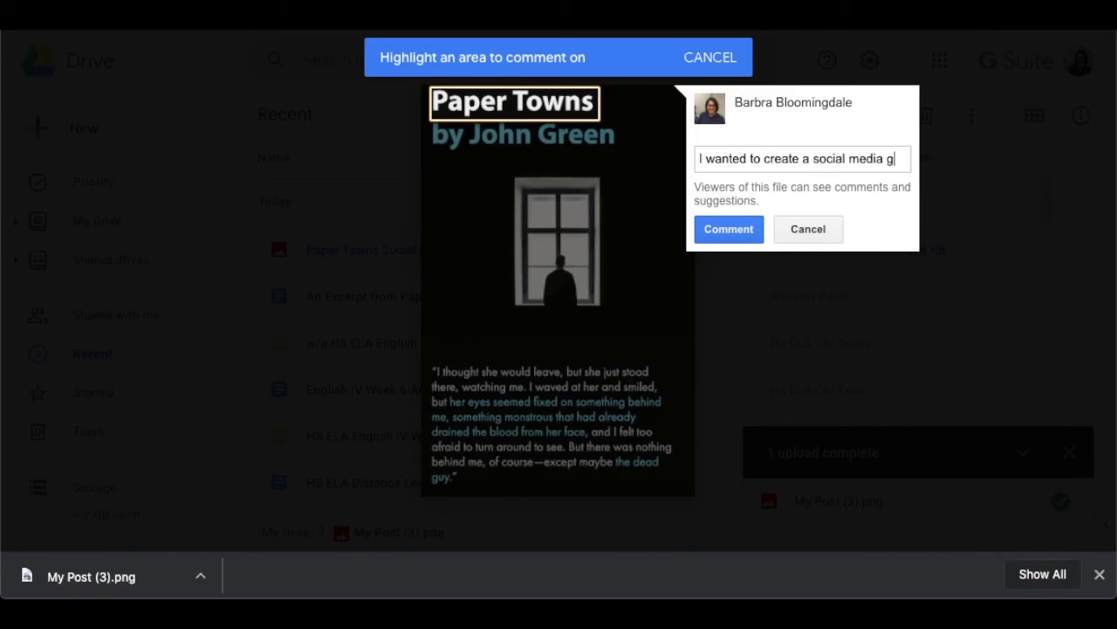
type("raphic that conv")
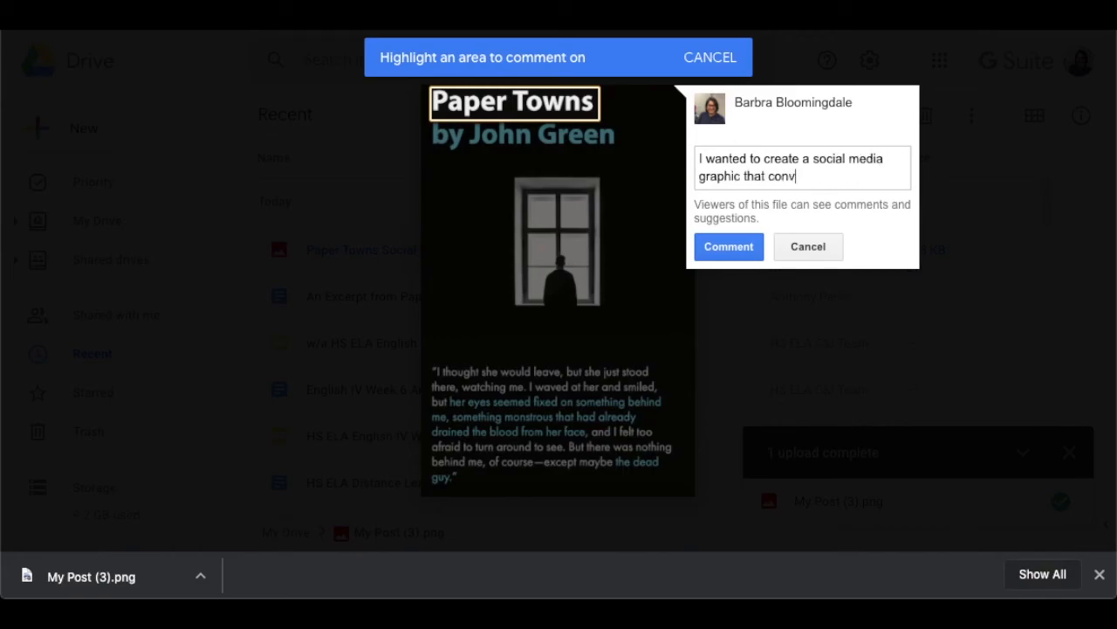
type("eys Quentin's sense of isolation and how hau")
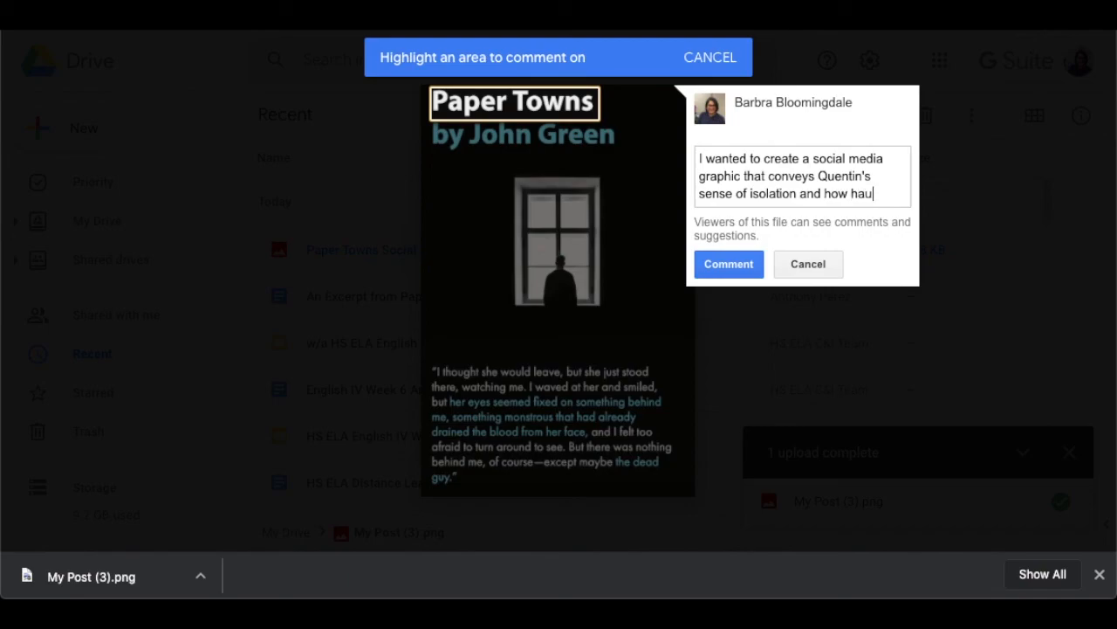
type("he is by the experienc")
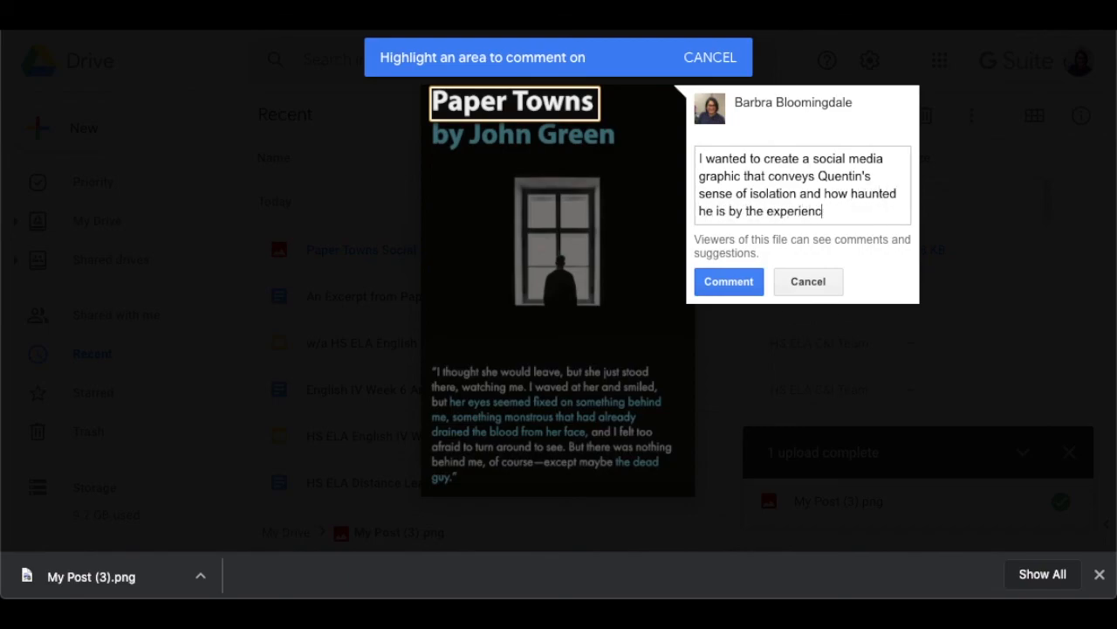
type("e rience...")
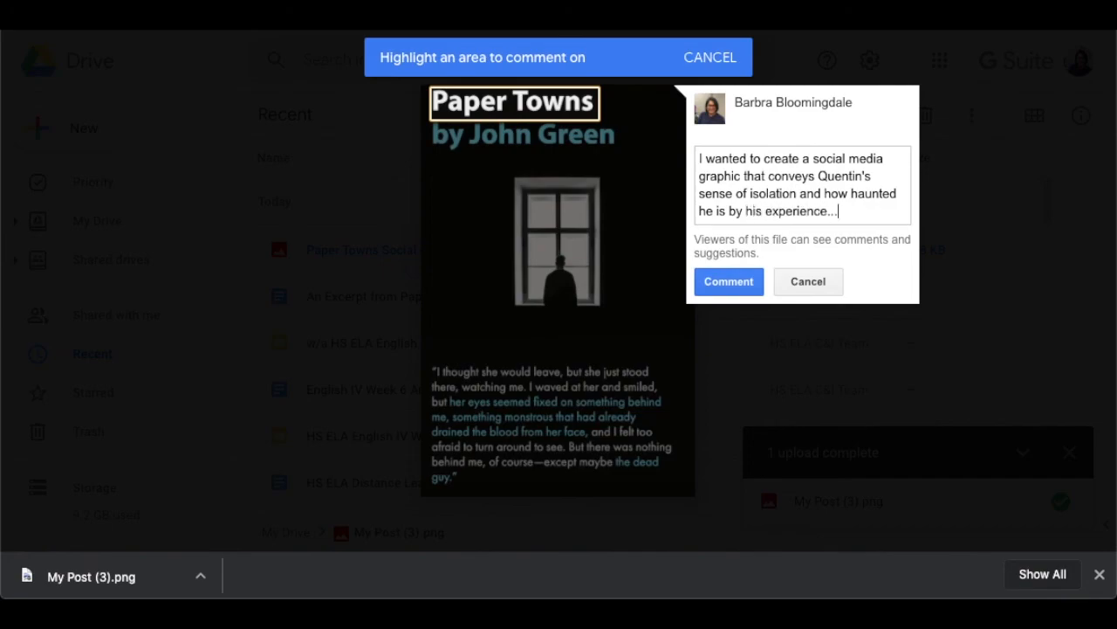
left_click(738, 288)
left_click(736, 295)
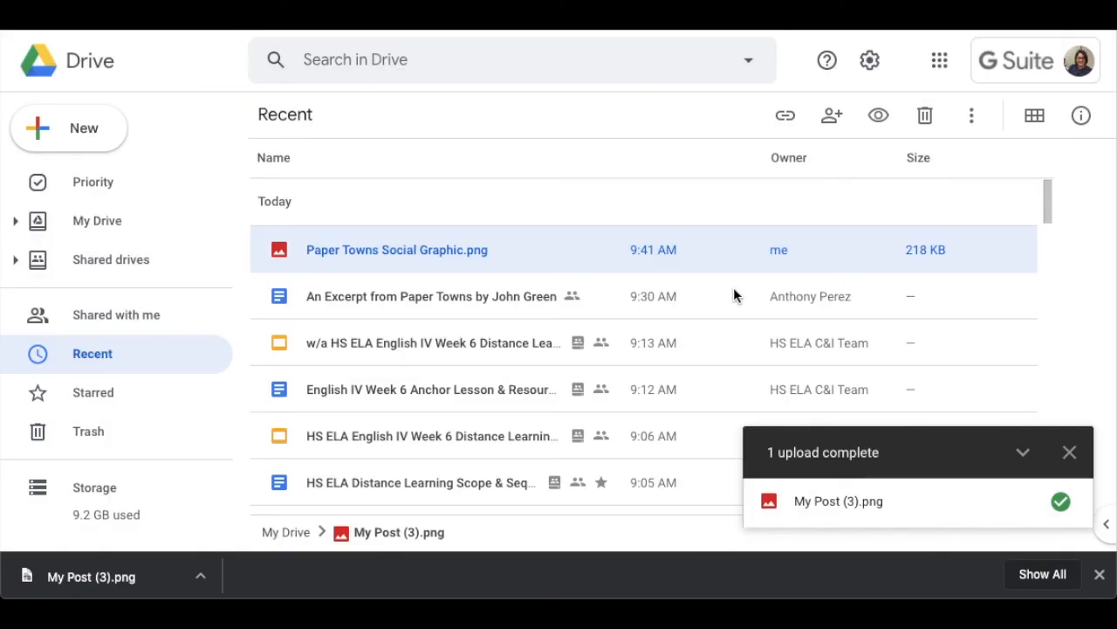